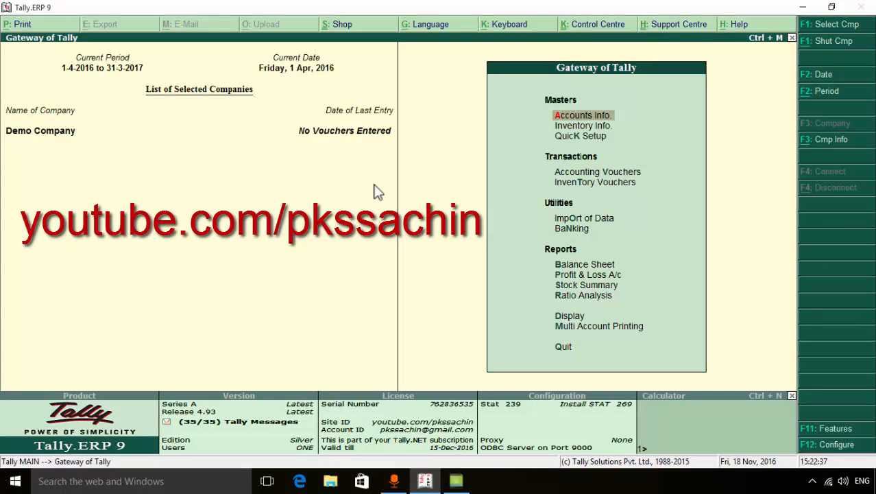
Open the company's Statutory & Taxation features and set Set/Alter VAT Details to Yes, keeping VAT enabled
click(859, 434)
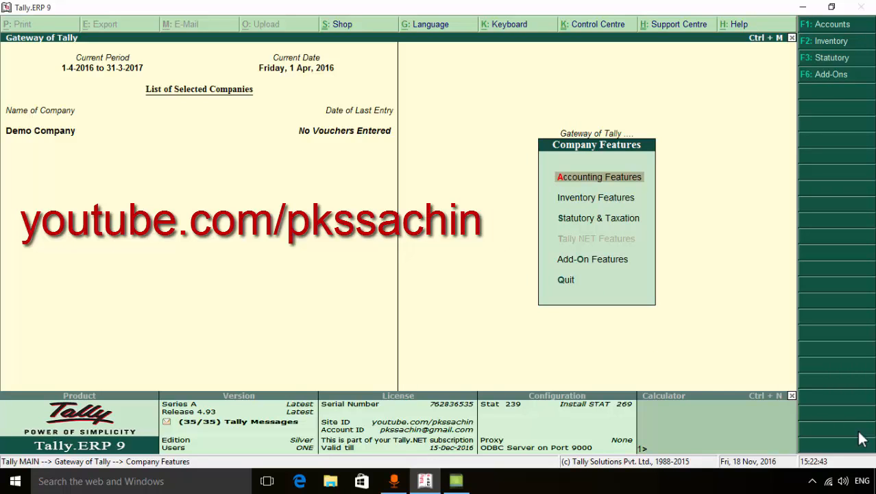
key(Down)
key(Down)
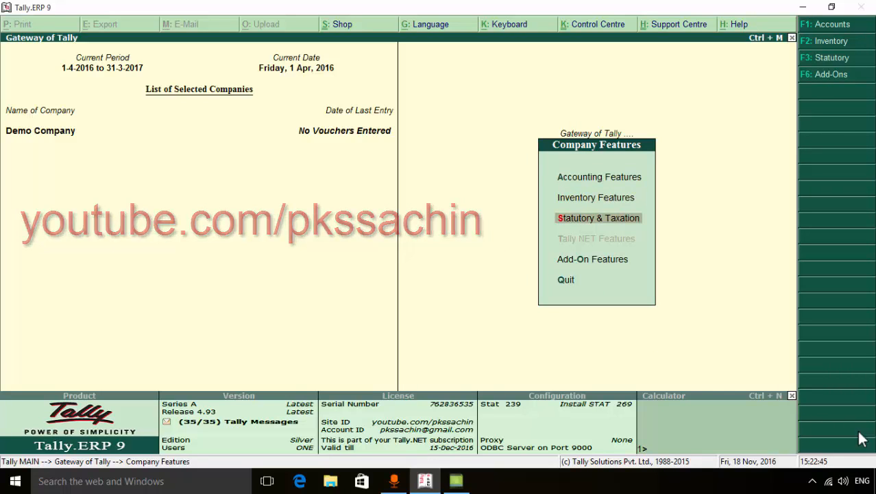
key(Return)
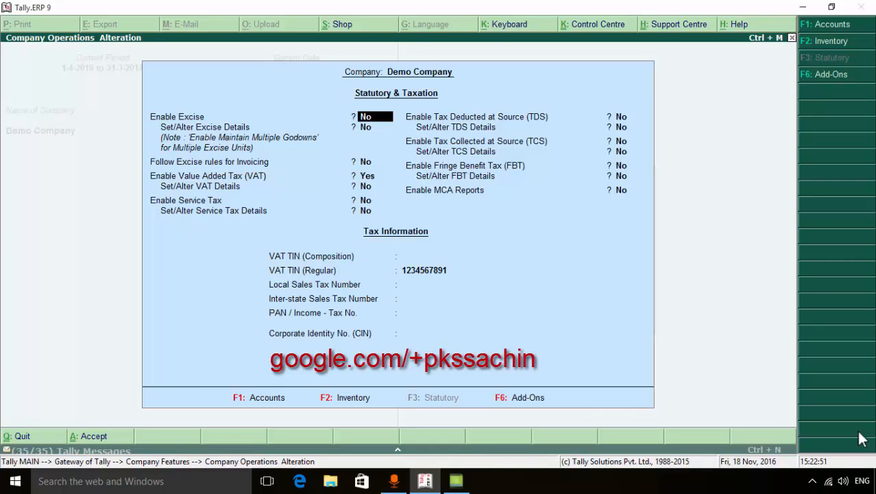
key(Return)
key(Return)
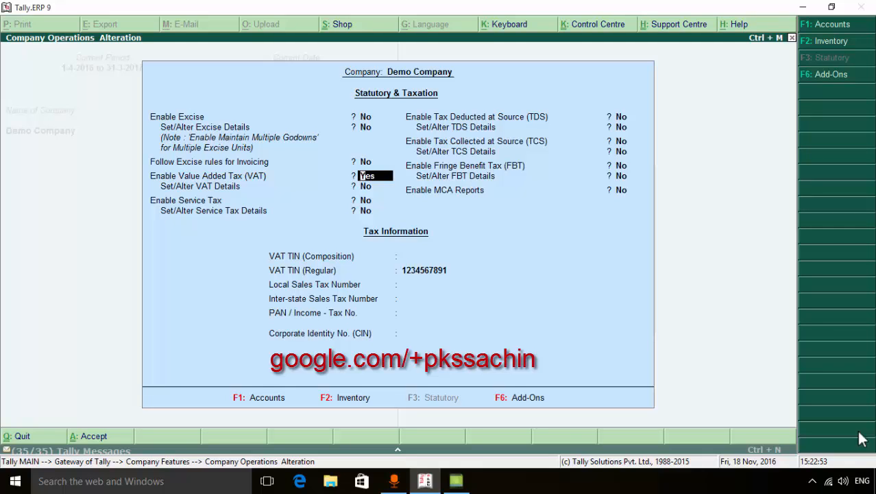
key(Return)
text(y)
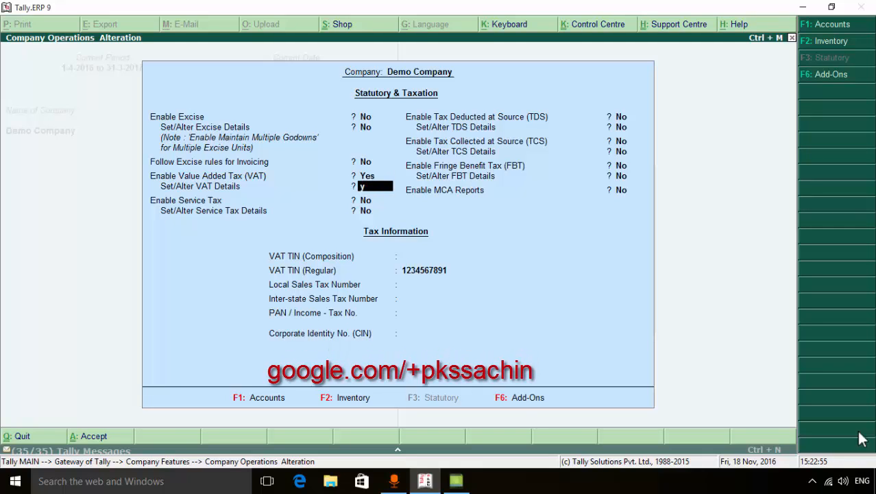
key(Return)
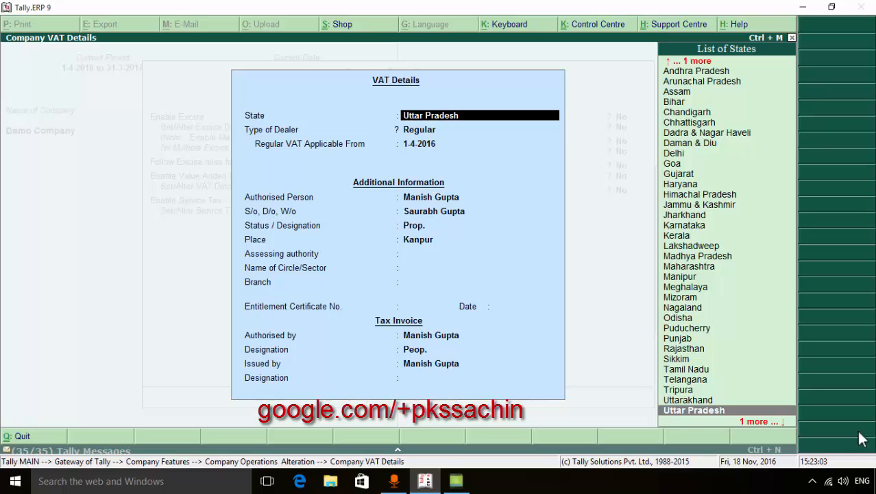
Review the company VAT details, including state, dealer type, applicability date, additional information and tax invoice signatories, and accept them
key(Return)
key(Return)
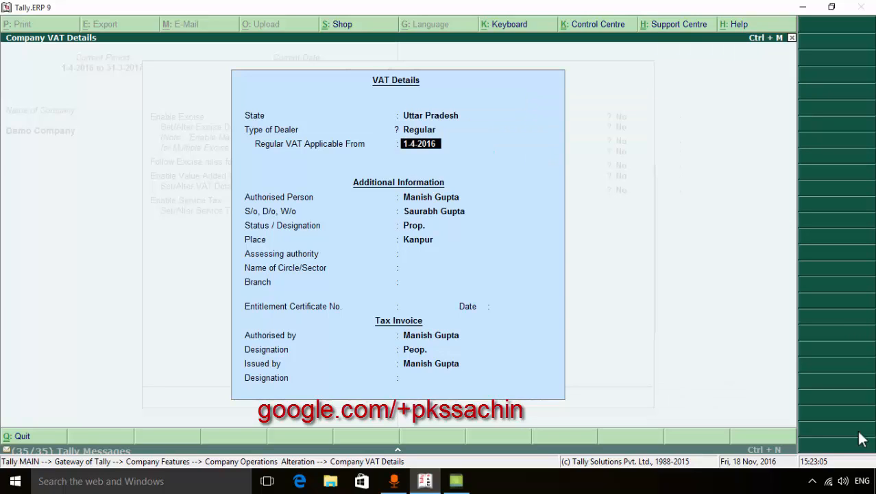
key(Return)
key(Return)
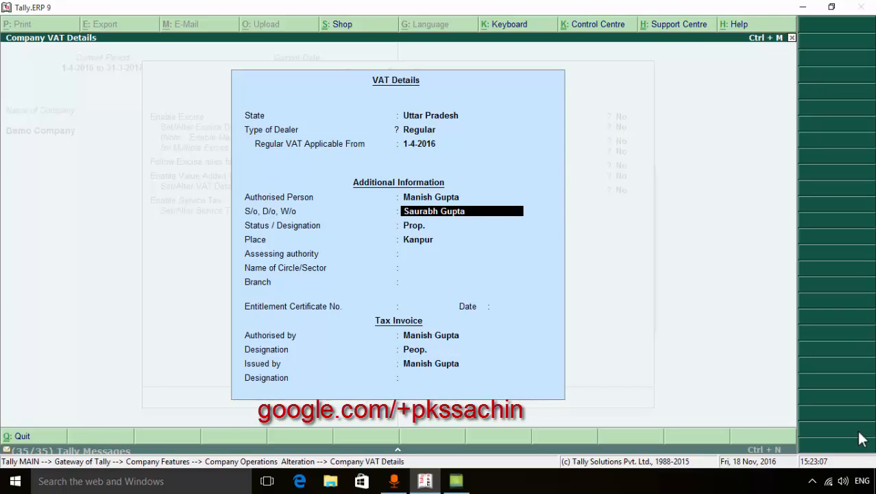
key(Return)
key(Return)
key(Return)
key(Return)
key(Return)
key(Return)
key(Return)
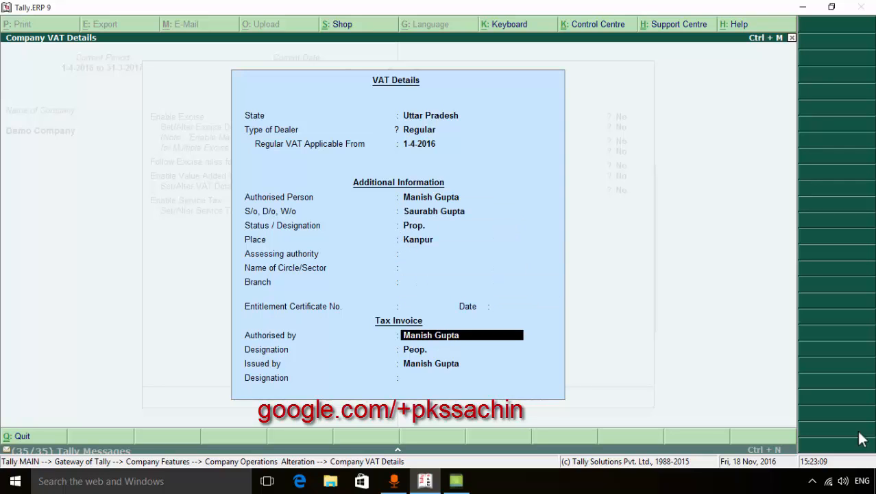
key(Return)
key(Return)
key(Return)
key(Return)
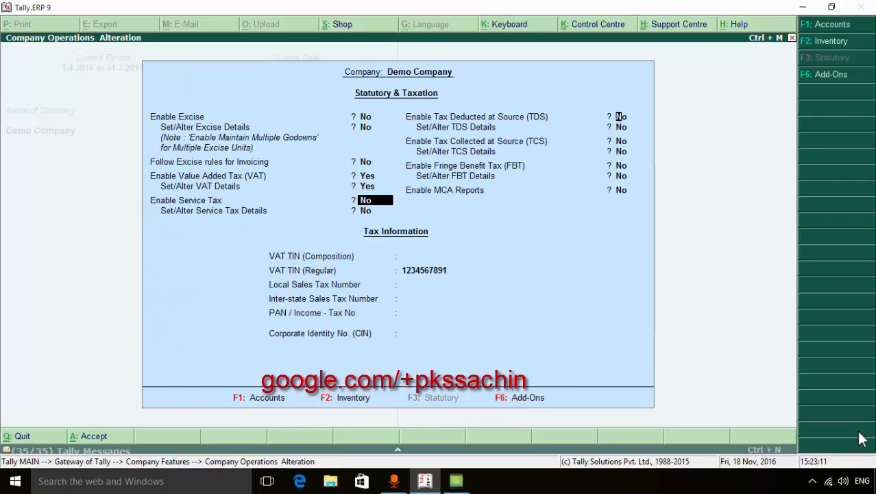
Accept the remaining statutory and tax information settings, save the company features and return to the Gateway of Tally
key(Return)
key(Return)
key(Return)
key(Return)
key(Return)
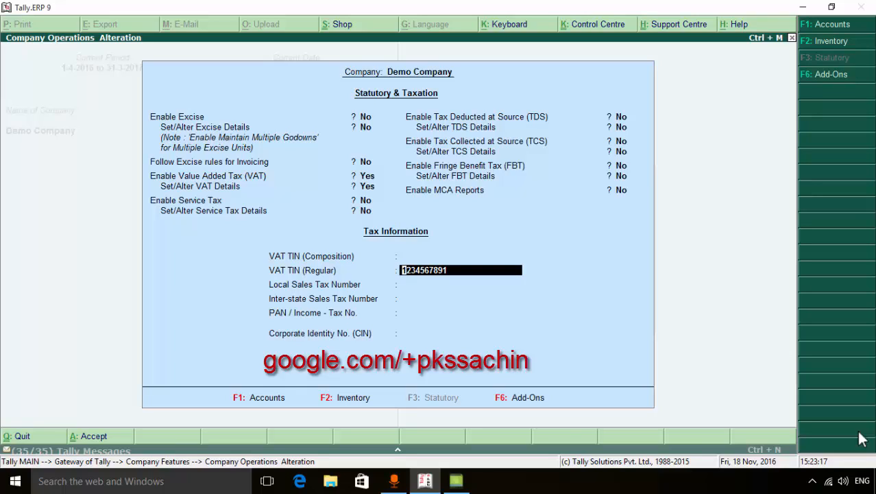
key(Return)
key(Return)
key(Return)
key(Return)
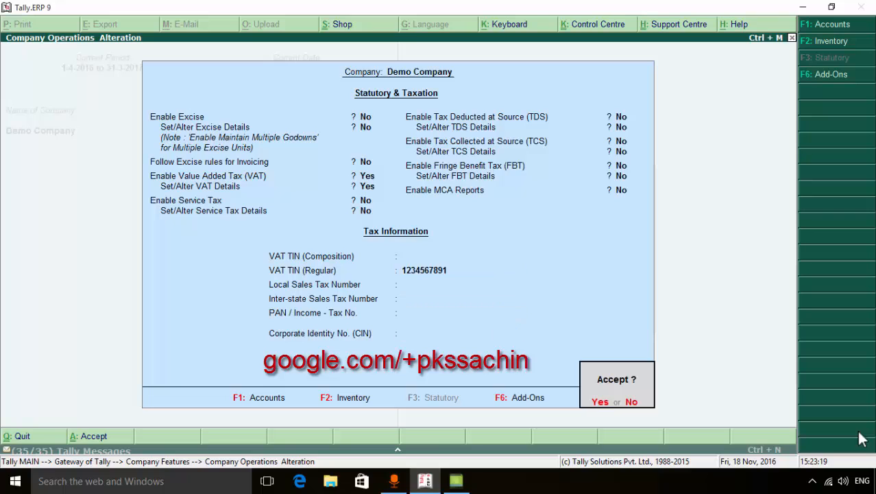
key(Return)
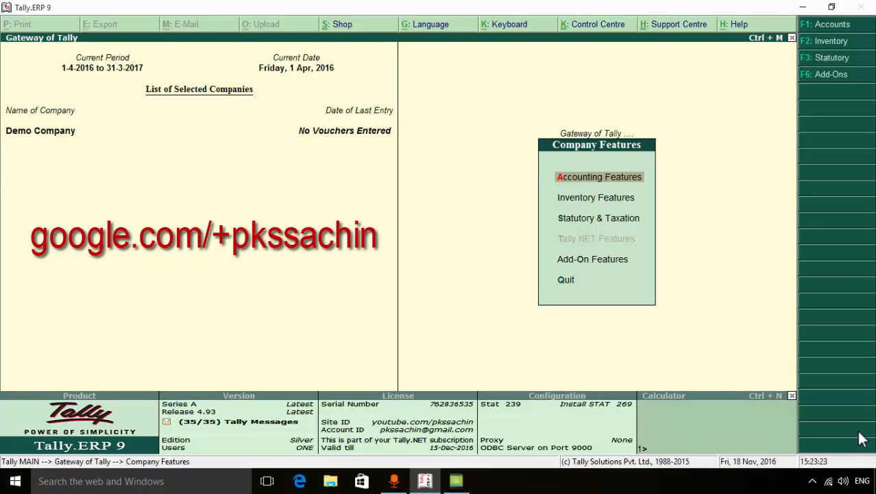
key(Escape)
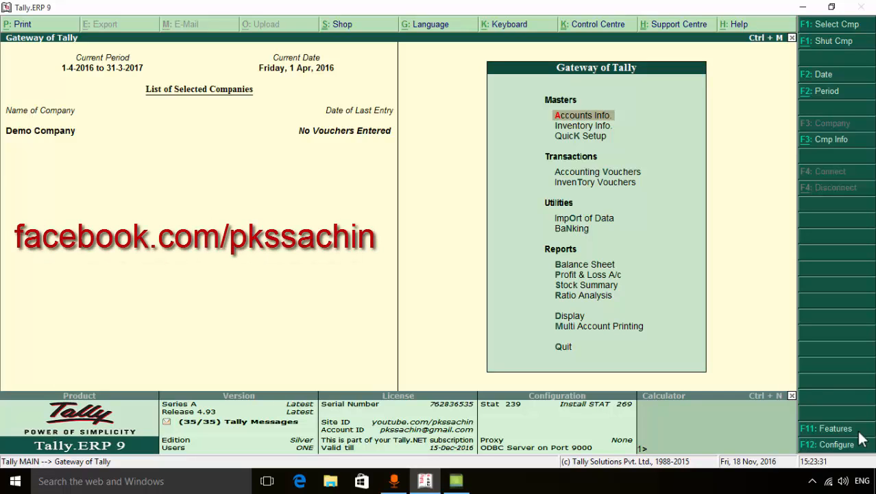
Start creating a new accounting voucher type and name it Tax Invoice
key(Return)
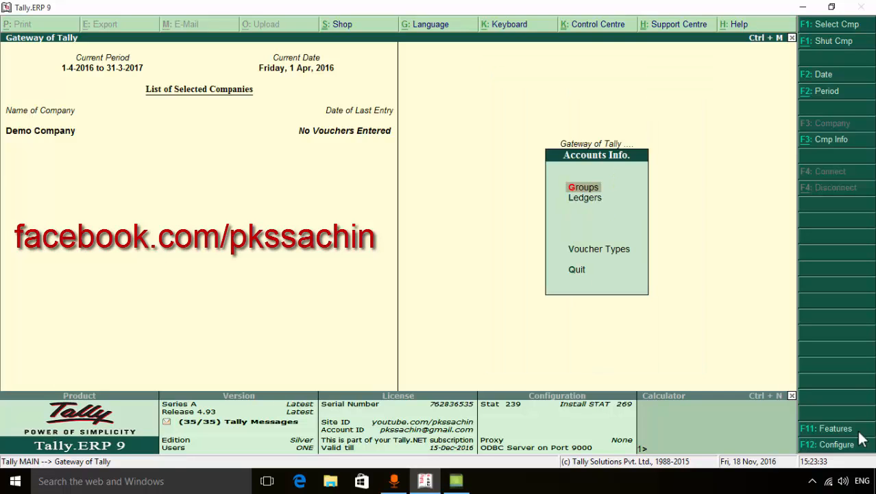
key(Down)
key(Down)
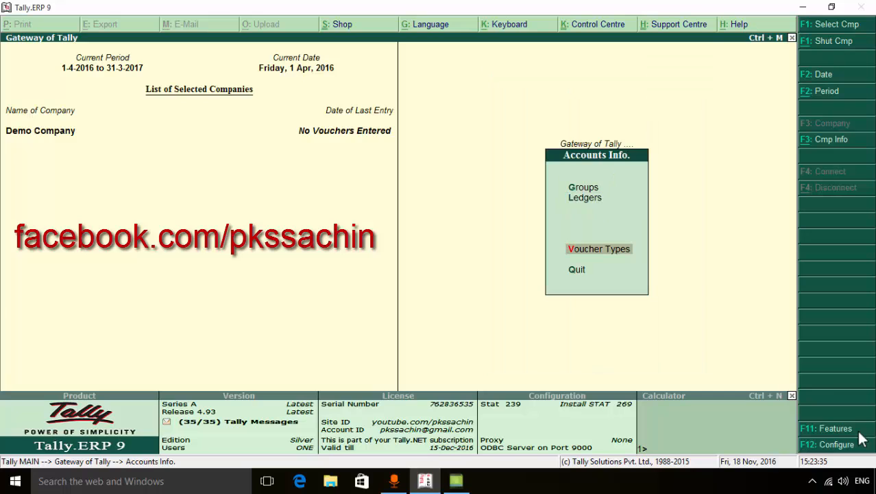
key(Return)
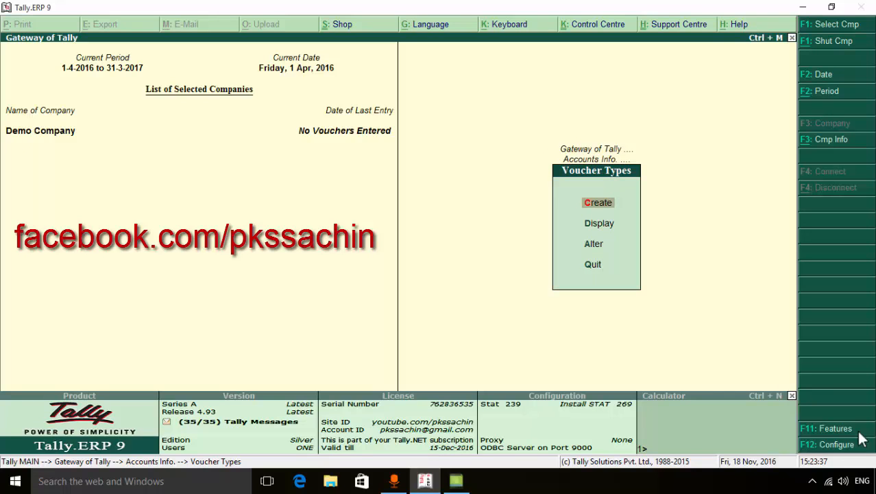
key(Return)
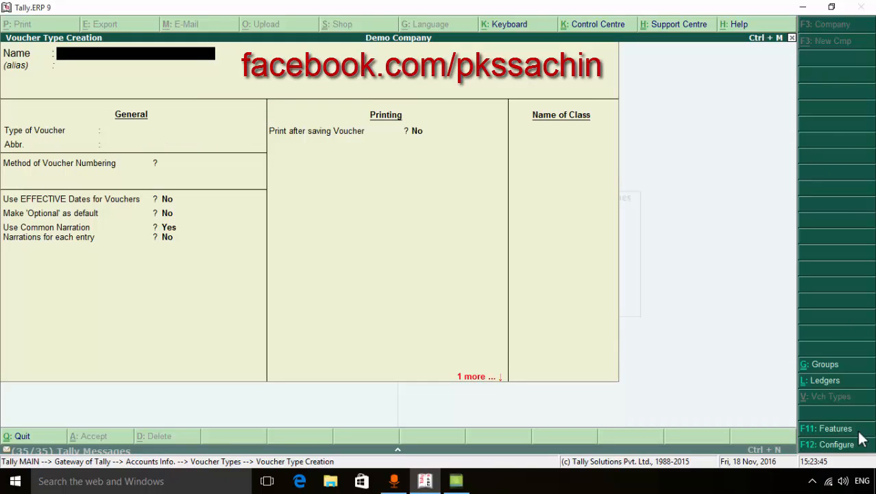
text(Tax Invoice)
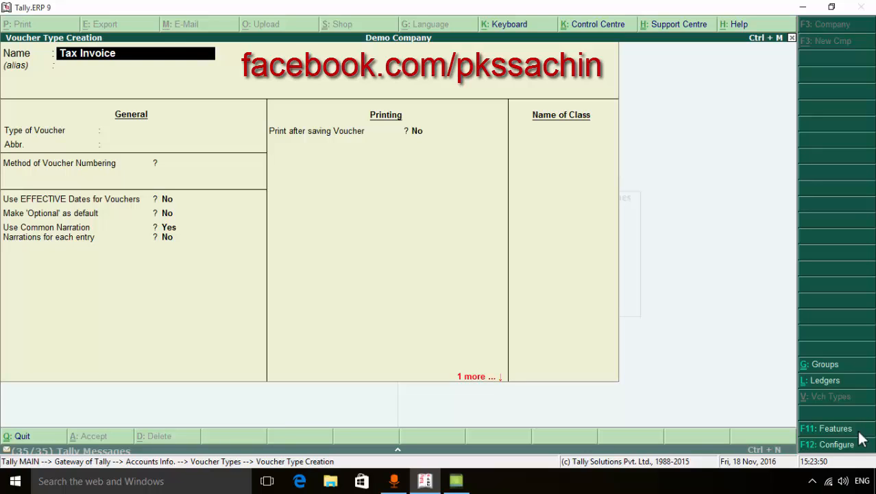
key(Return)
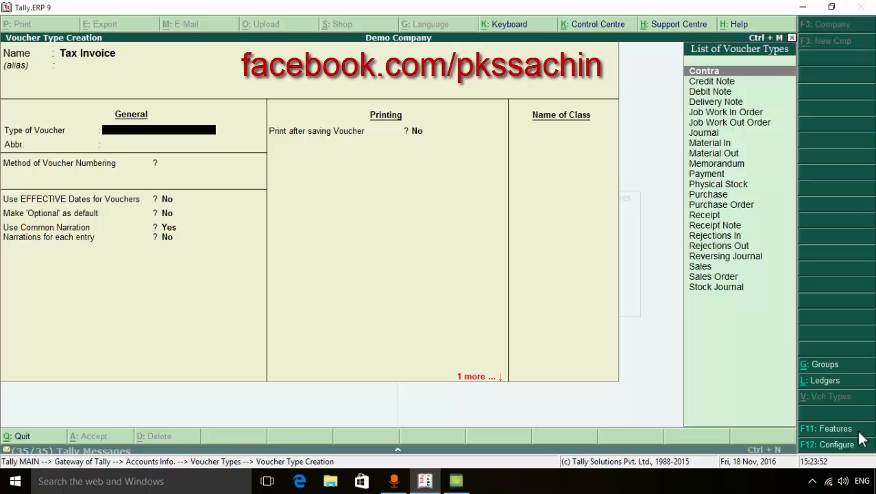
Base the new voucher type on Sales with abbreviation Sale and Automatic voucher numbering, accepting the other general defaults
text(S)
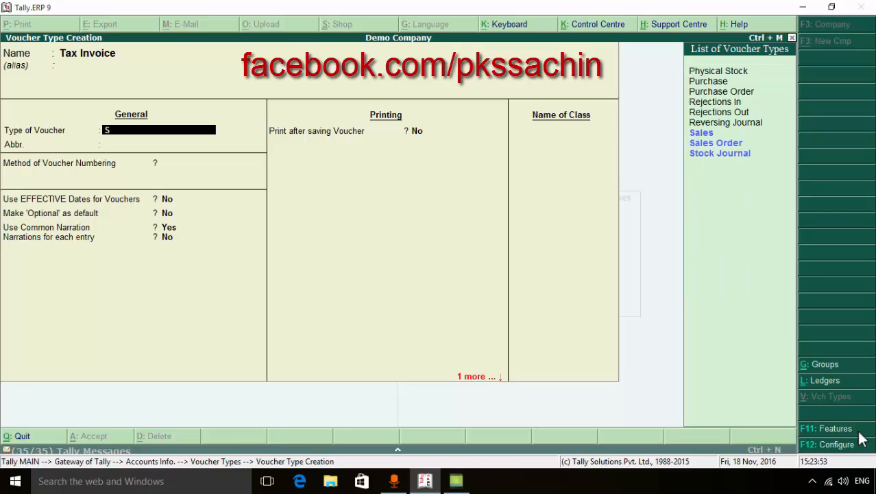
key(Return)
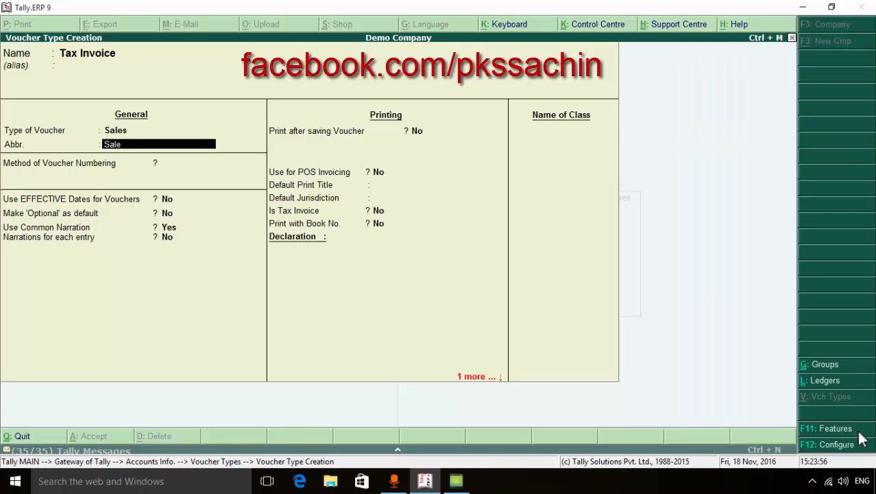
key(Return)
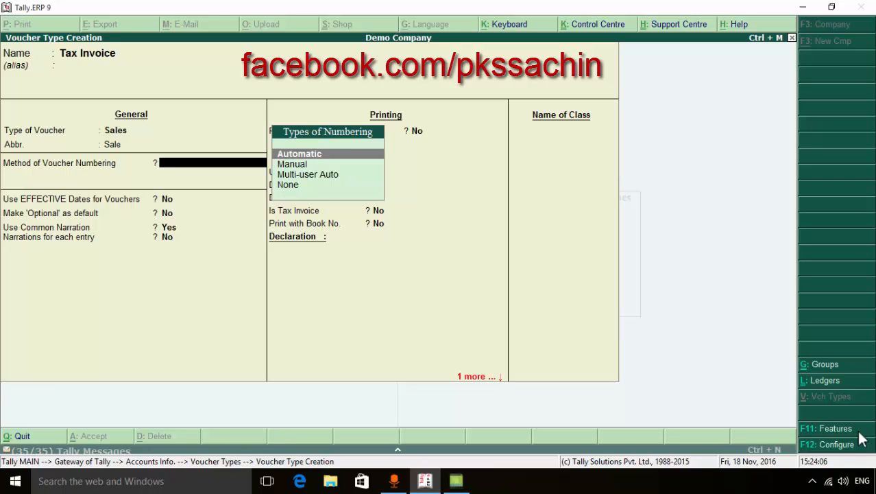
key(Return)
key(Return)
key(Return)
key(Return)
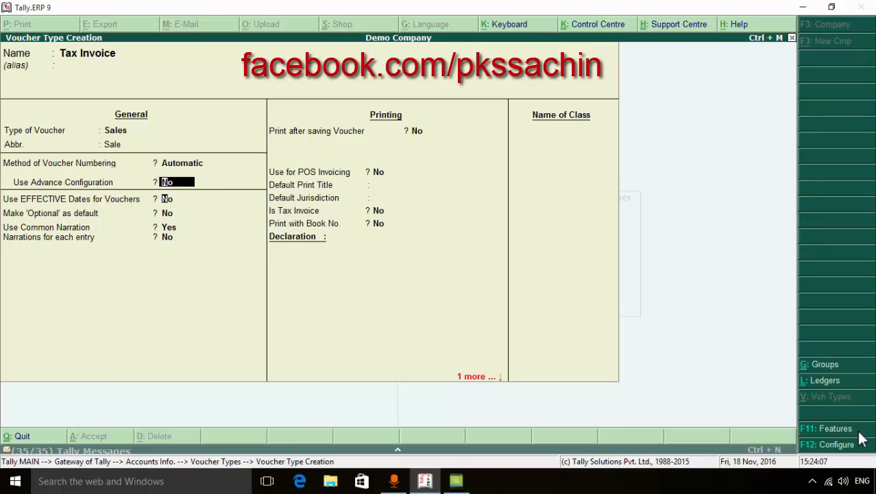
Set the voucher type's default print title to Tax Invoice, leaving printing after saving and POS invoicing at No
key(Return)
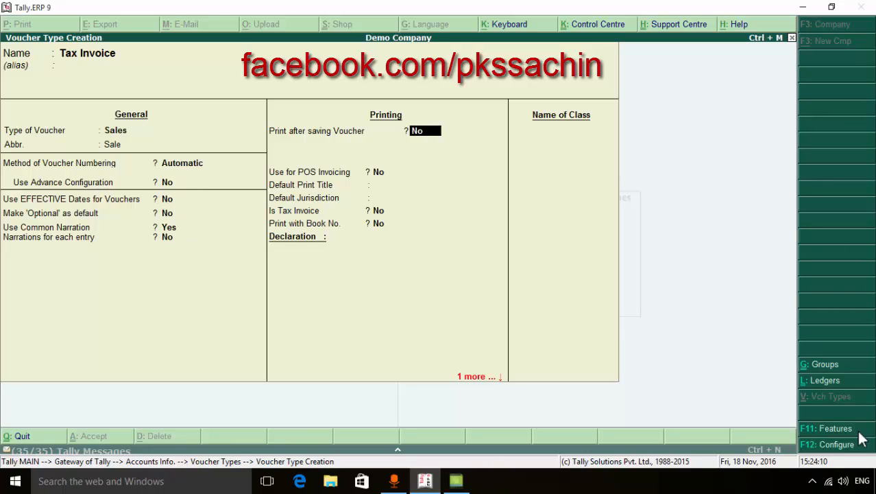
key(Return)
key(Return)
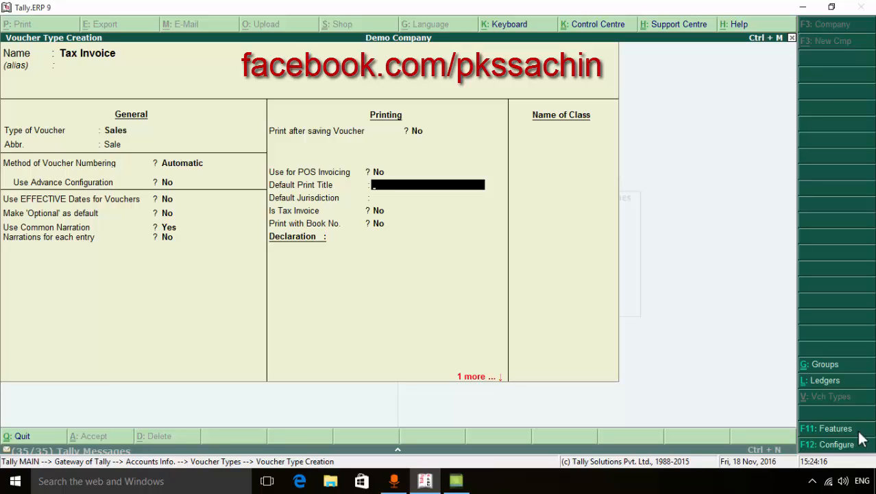
text(Tax Invoice)
key(Return)
key(Return)
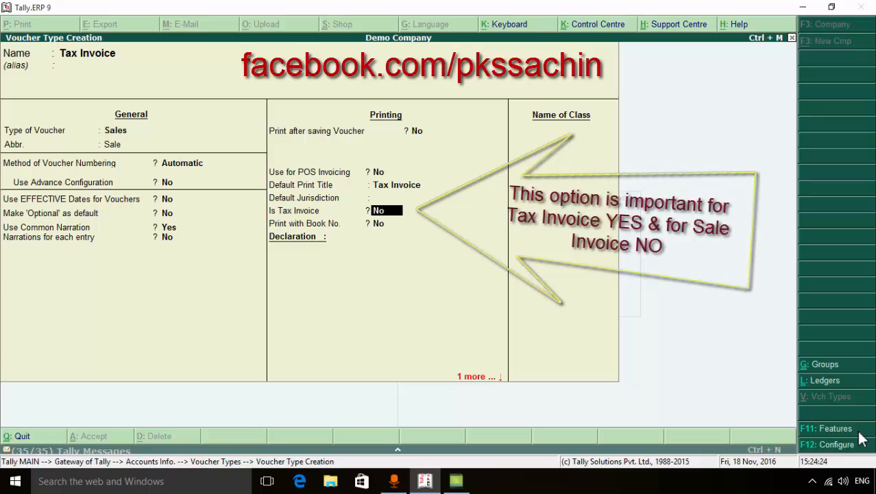
Mark the voucher type as a tax invoice with Yes, save it and leave voucher type creation
text(y)
key(Return)
key(Return)
key(Return)
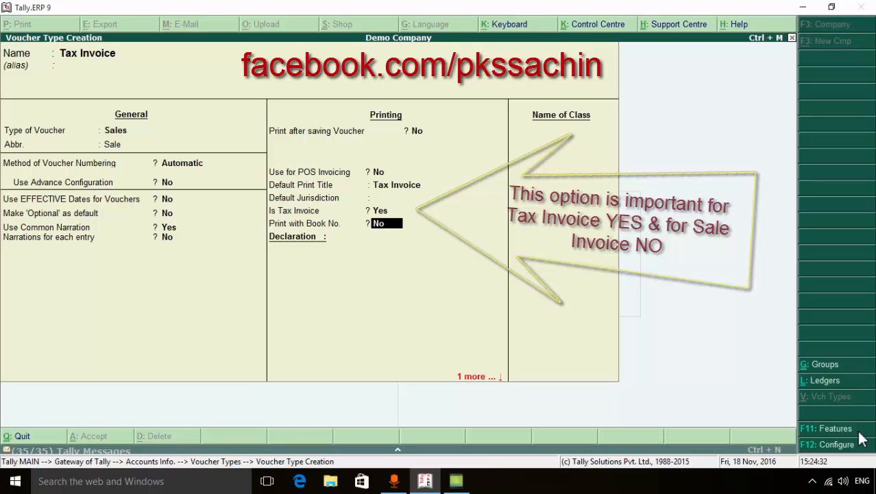
key(Return)
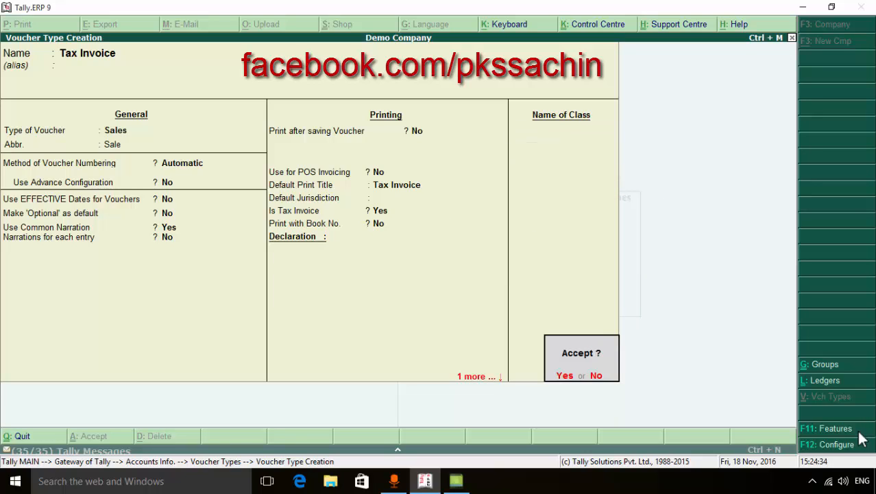
key(Return)
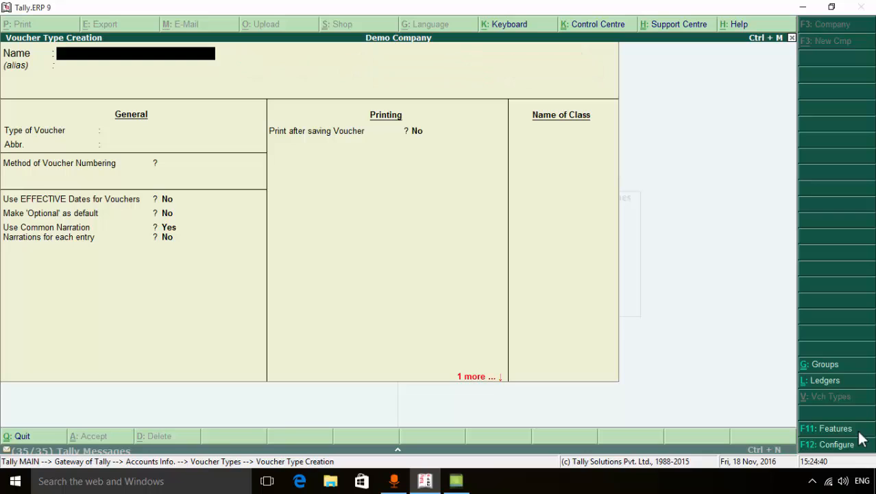
key(Escape)
key(Return)
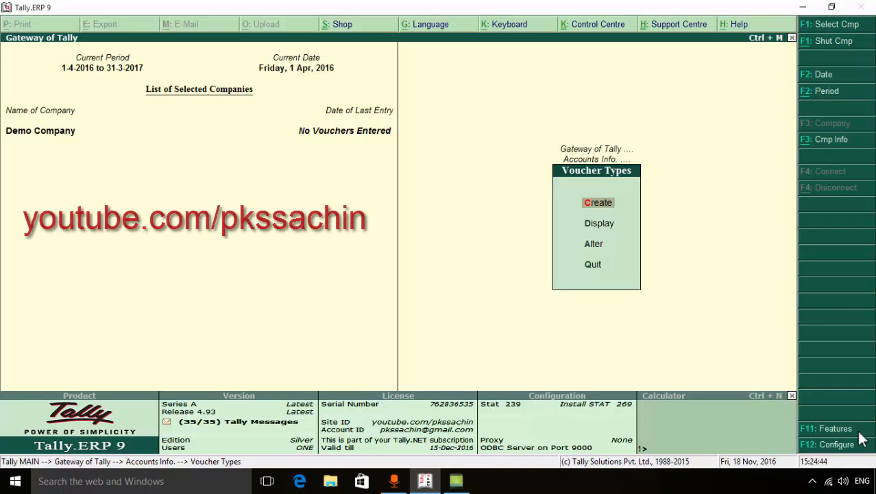
Open the existing Sales voucher type for alteration, keeping its name
key(Down)
key(Down)
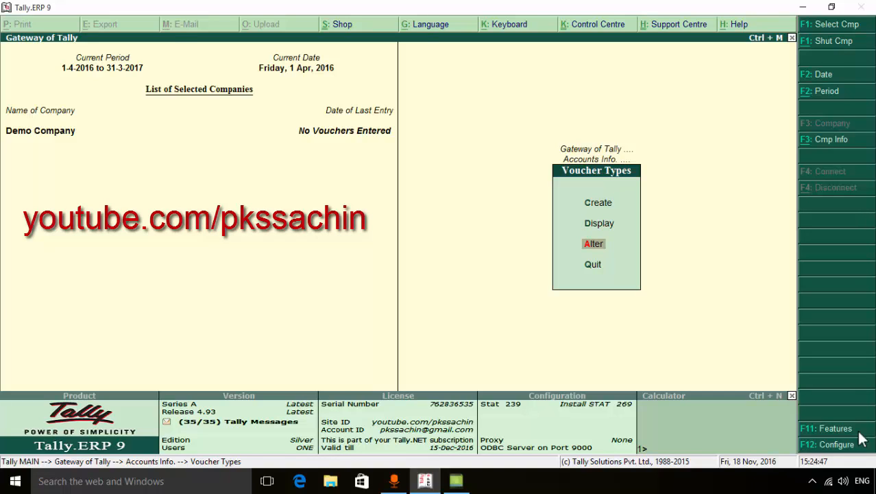
key(Return)
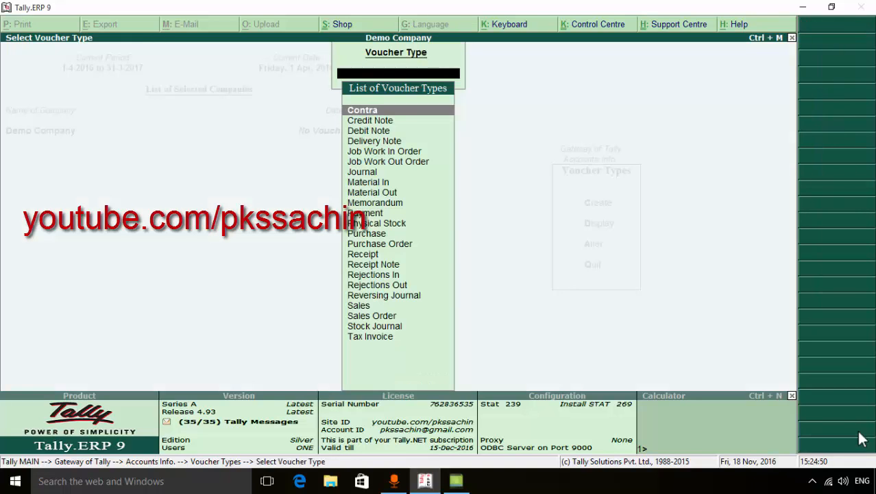
text(s)
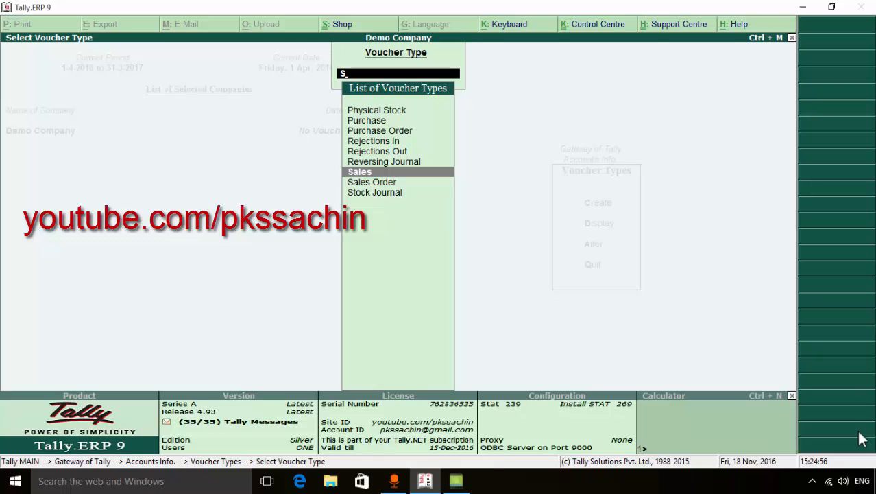
key(Return)
Set the Sales voucher type's default print title to Sale Invoice, keeping the general settings and POS invoicing unchanged
key(Return)
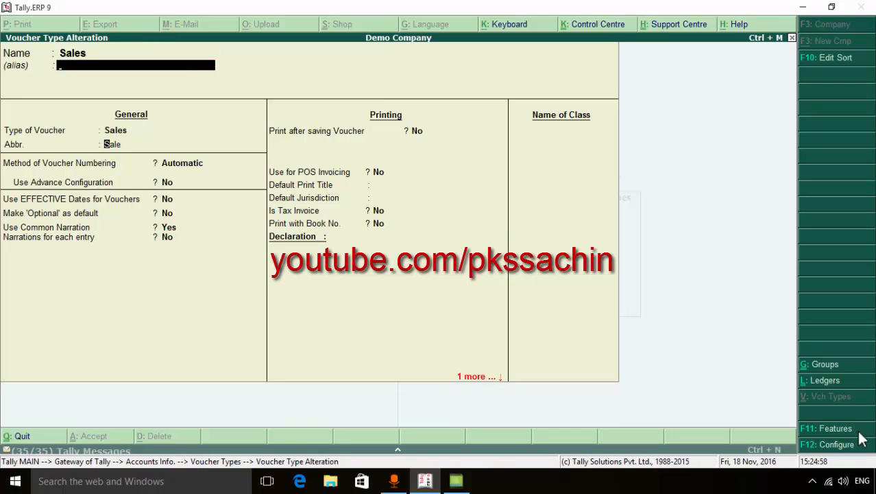
key(Return)
key(Return)
key(Return)
key(Return)
key(Return)
key(Return)
key(Return)
key(Return)
key(Return)
key(Return)
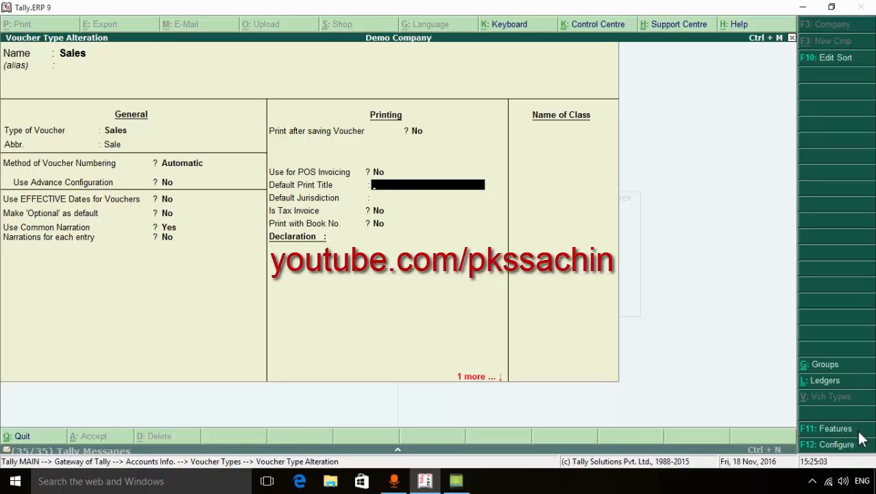
text(Sale Invoice)
Accept the remaining printing defaults with Is Tax Invoice at No, save the Sales voucher type and return to the Gateway
key(Return)
key(Return)
key(Return)
key(Return)
key(Return)
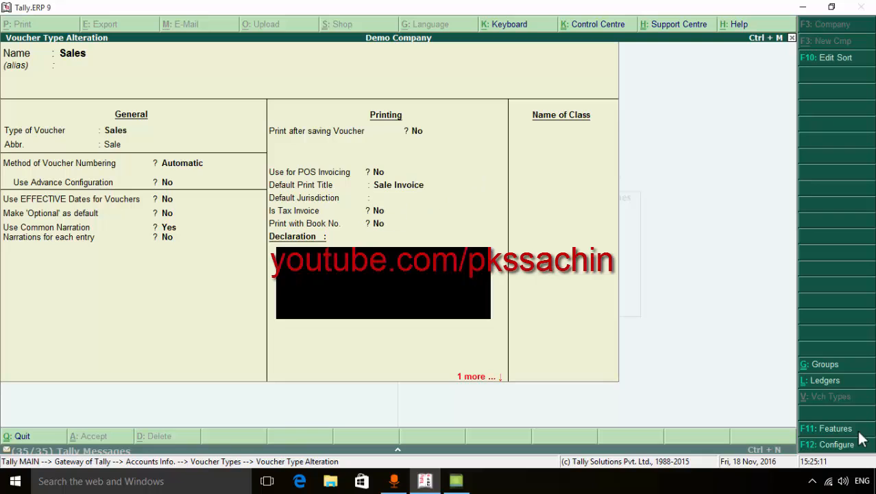
key(Return)
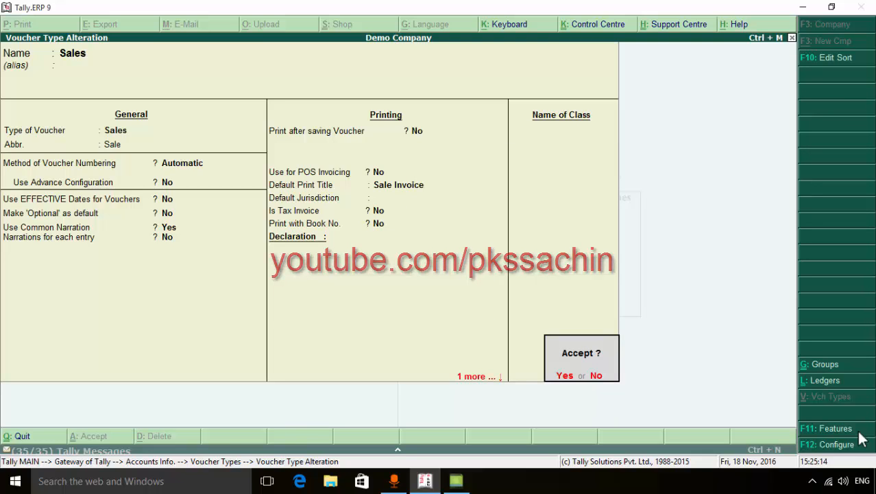
key(Return)
key(Escape)
key(Escape)
key(Escape)
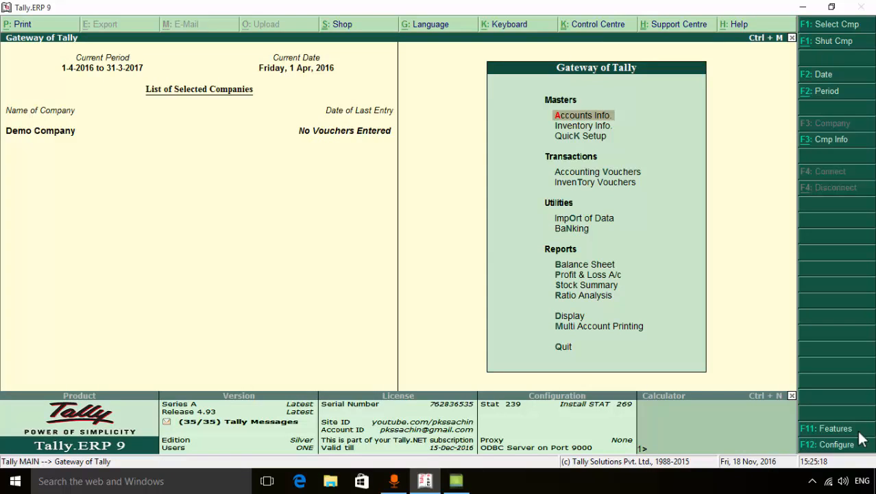
Start a new accounting voucher of the sales type Tax Invoice
key(Down)
key(Down)
key(Down)
key(Down)
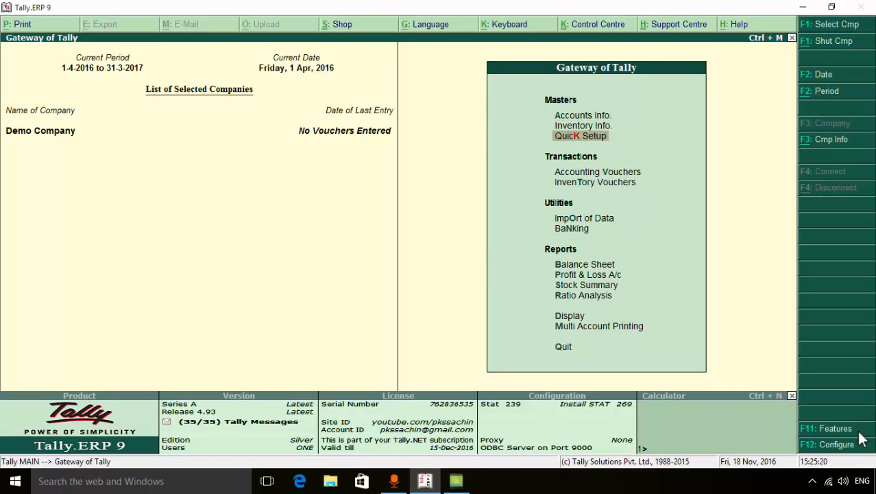
key(Up)
key(Return)
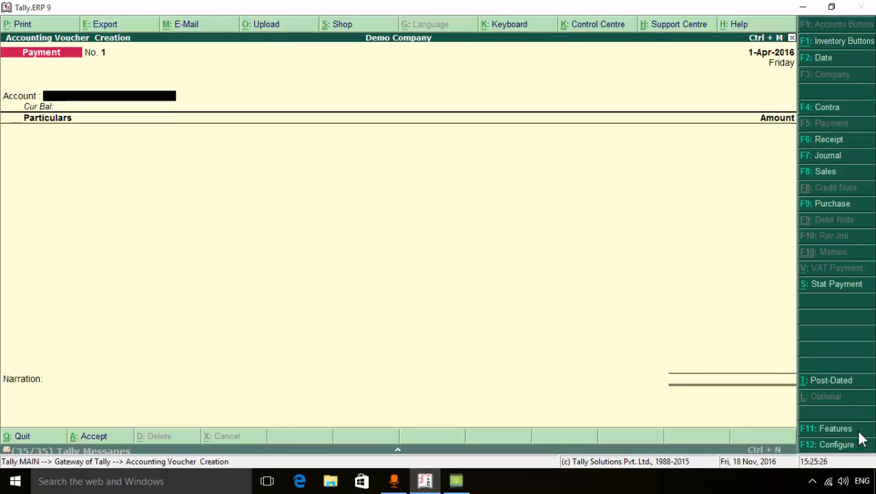
key(F8)
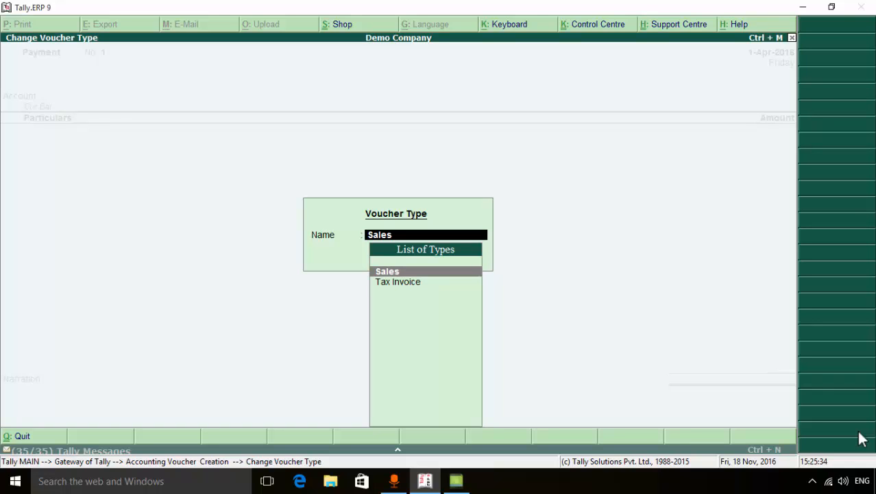
key(Down)
key(Return)
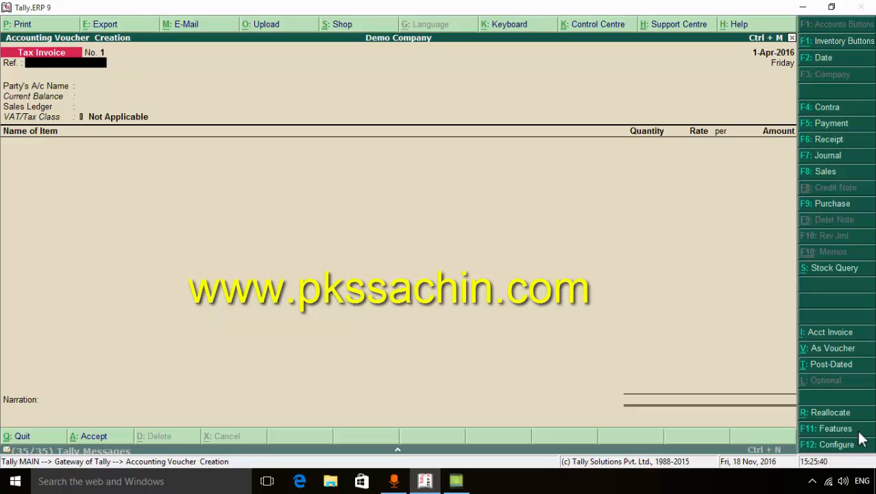
Set the Tax Invoice voucher date to 5-4-2016
key(F2)
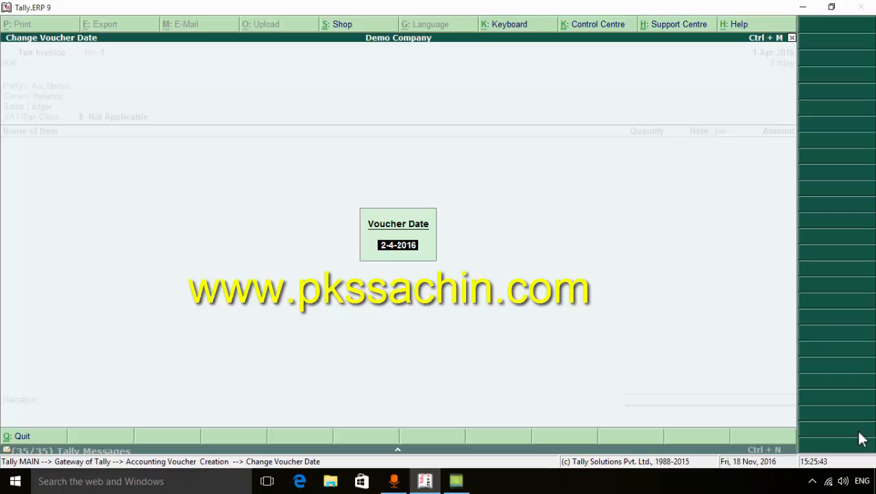
key(BackSpace)
text(5-4-2016)
key(Return)
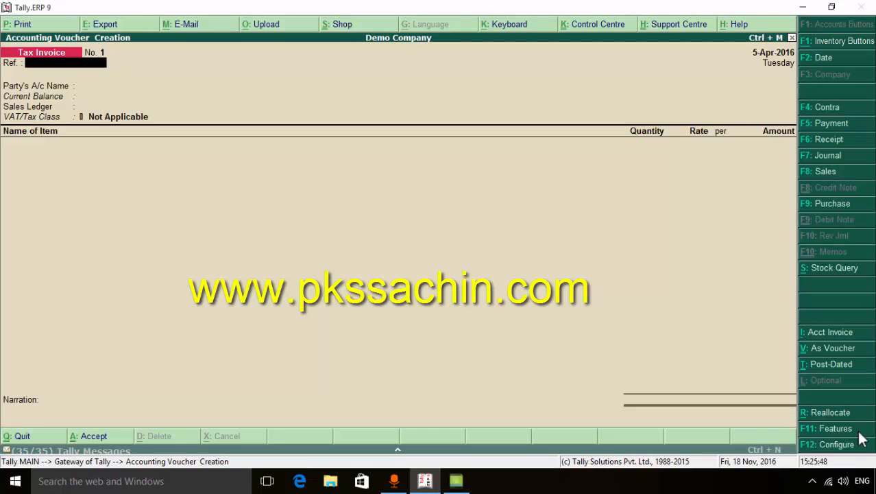
Leave the reference blank and create a new party ledger from the voucher, entering the customer's full name without an alias
key(Return)
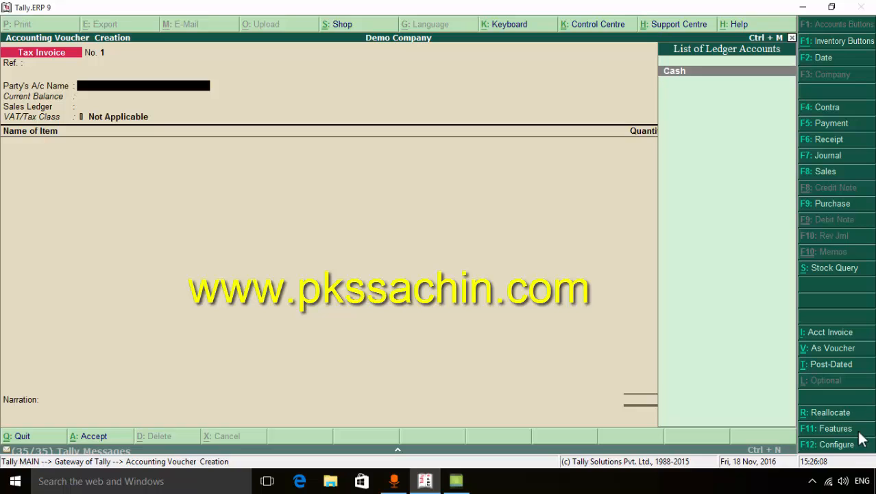
key(alt+c)
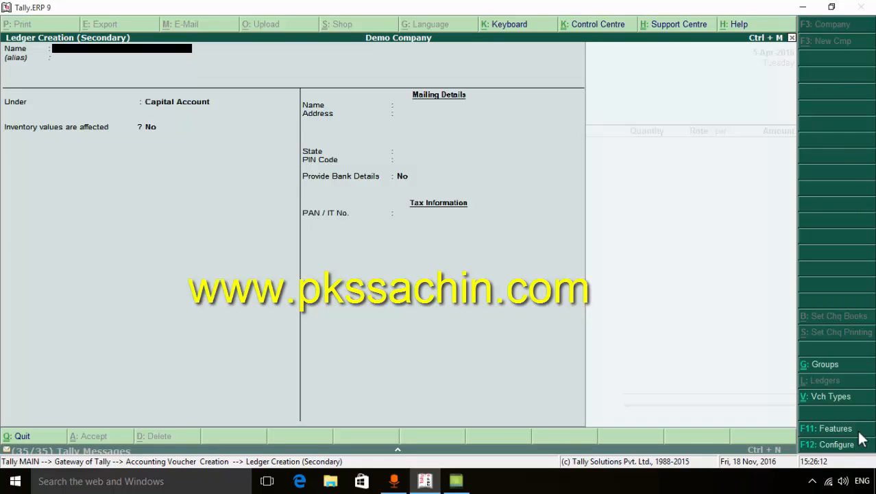
key(Return)
key(Return)
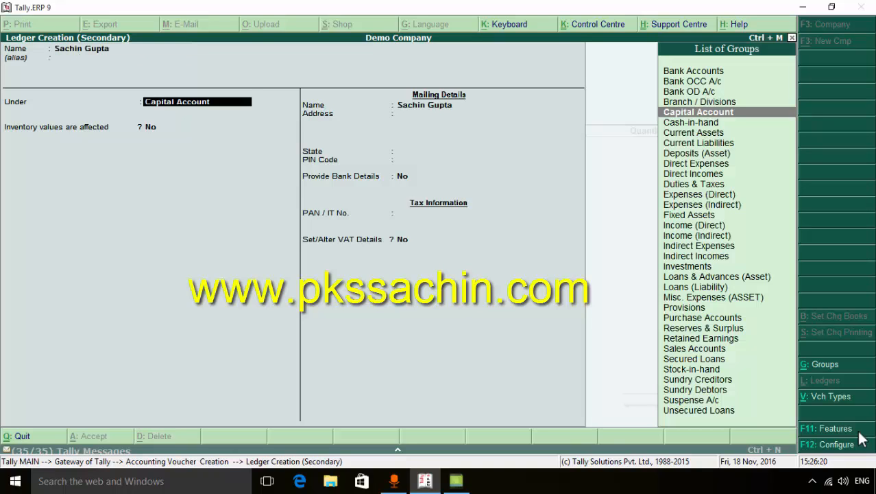
Place the party ledger under Sundry Debtors with bill-by-bill balances at Yes and no default credit period
text(S)
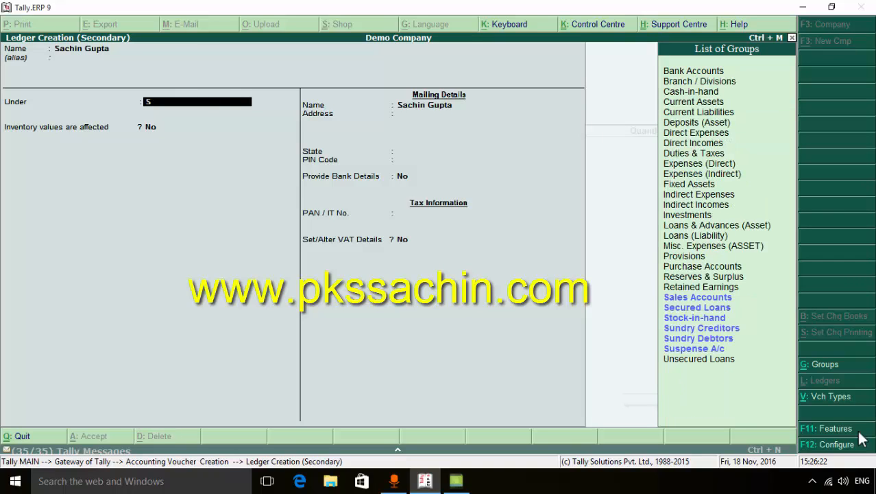
key(Down)
key(Down)
key(Down)
key(Down)
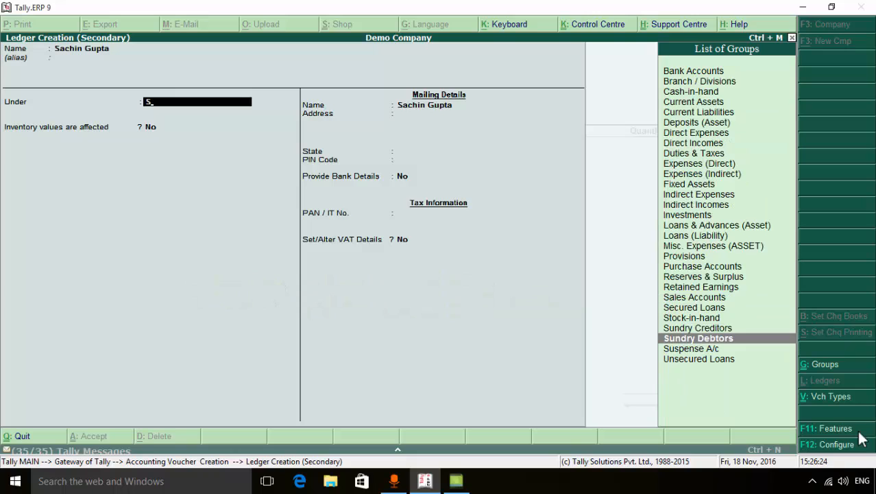
key(Return)
key(Return)
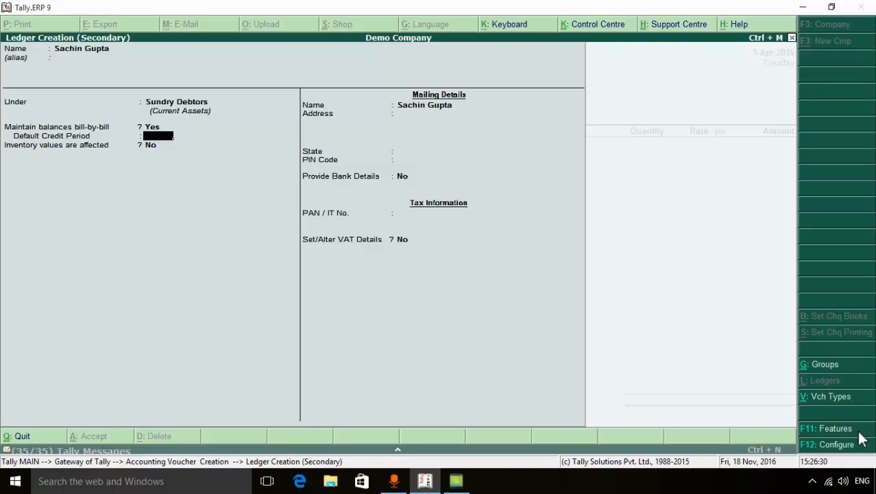
key(Return)
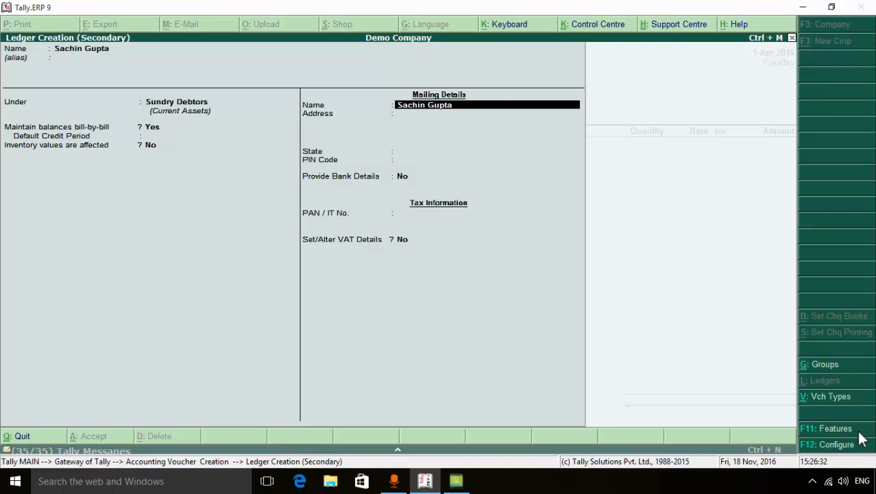
Keep the mailing name, fill in the customer's address and set the state to Uttar Pradesh
key(Return)
text(K)
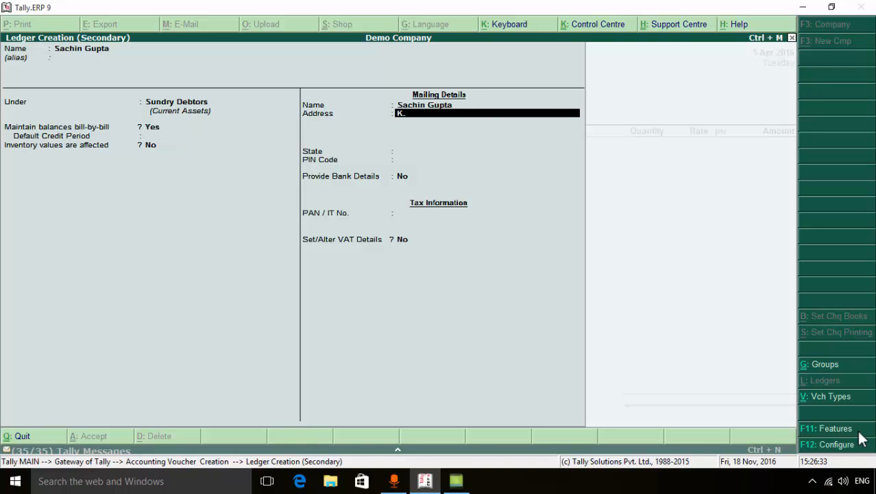
text(anpur)
key(Return)
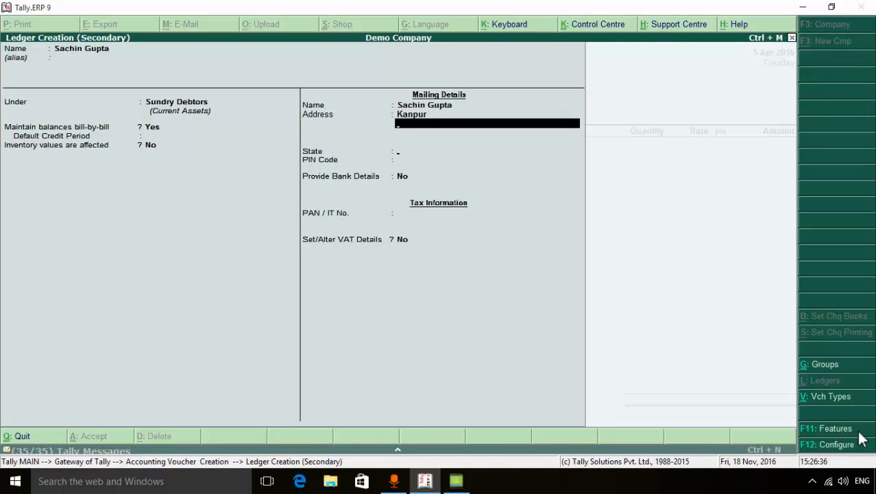
key(Return)
text(U)
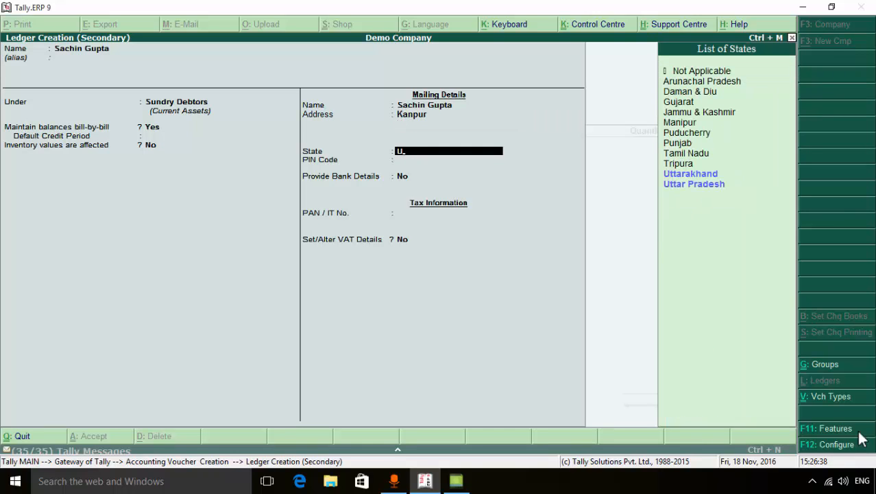
key(Down)
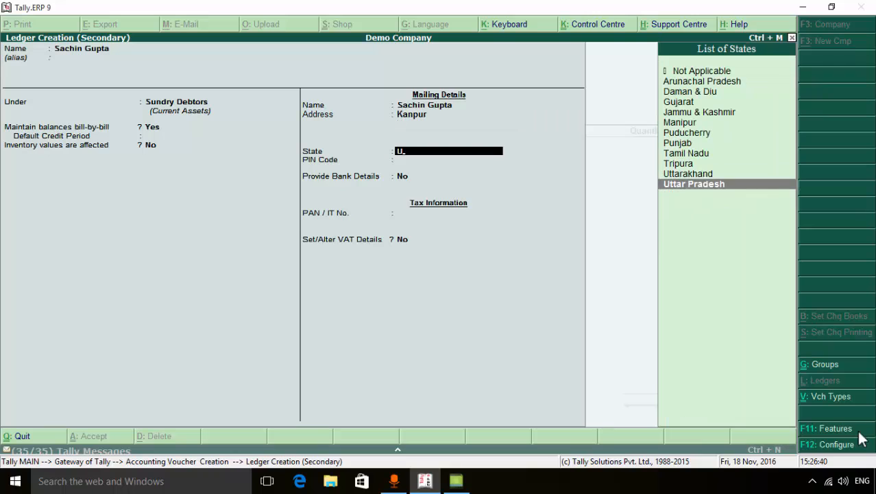
key(Return)
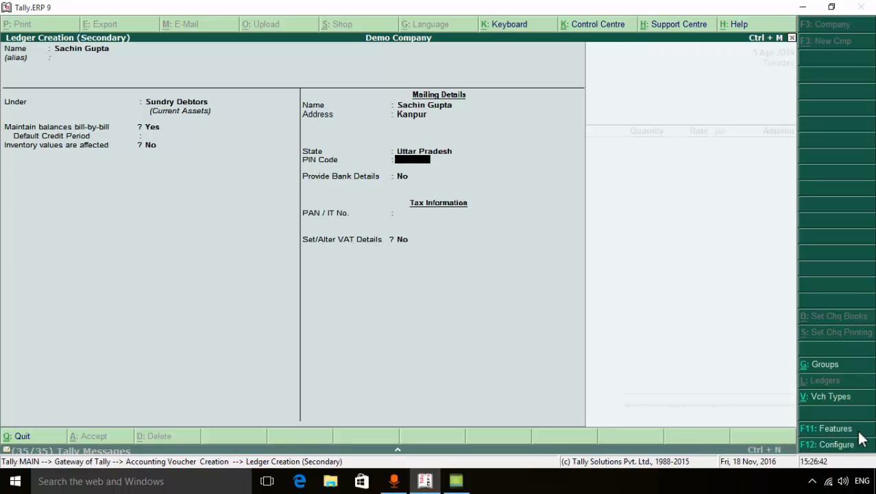
Skip the postal code, bank details and PAN, enable VAT details for the party and choose Registered Dealer as the dealer type
key(Return)
key(Return)
key(Return)
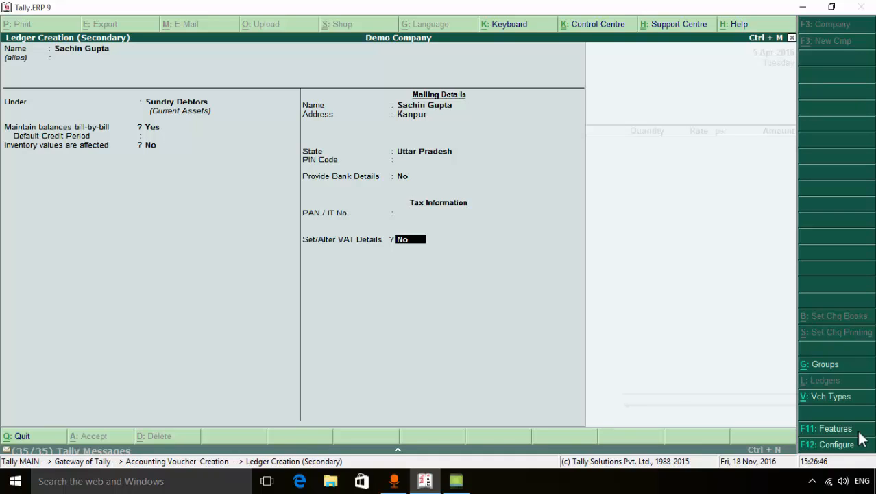
text(y)
key(Return)
key(Down)
key(Down)
key(Down)
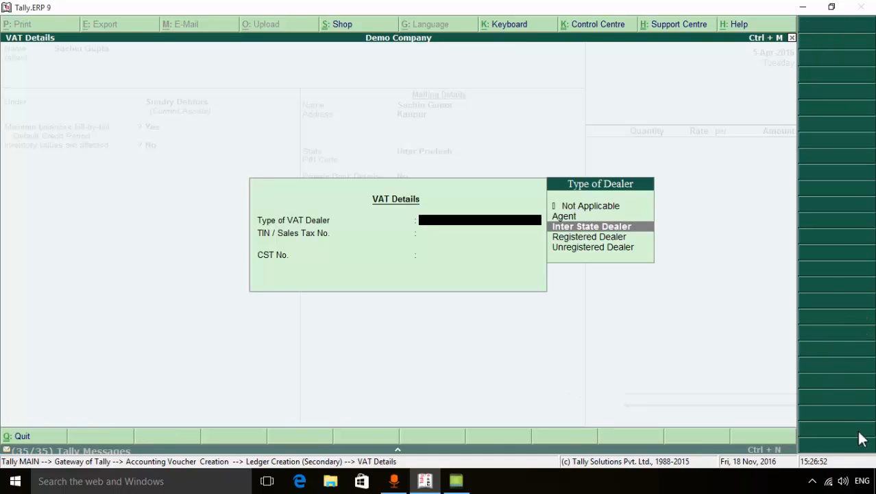
key(Return)
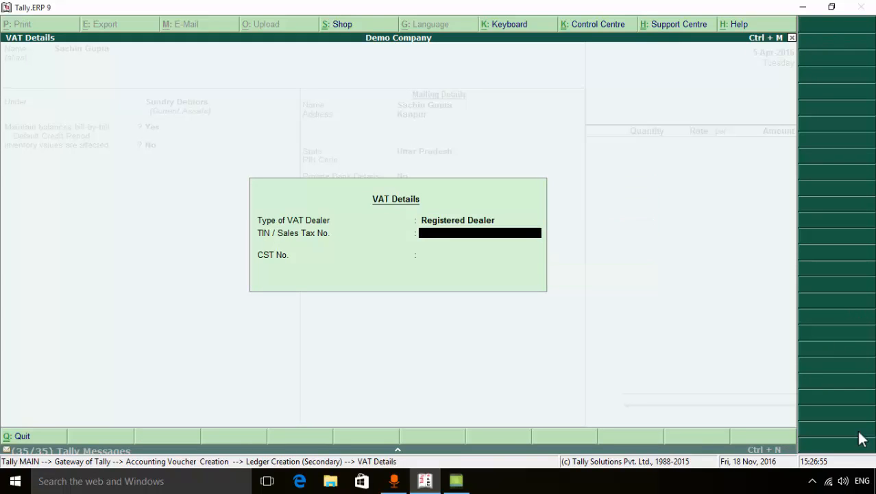
Enter the party's TIN / Sales Tax number and CST number, and save the VAT details and ledger
key(Return)
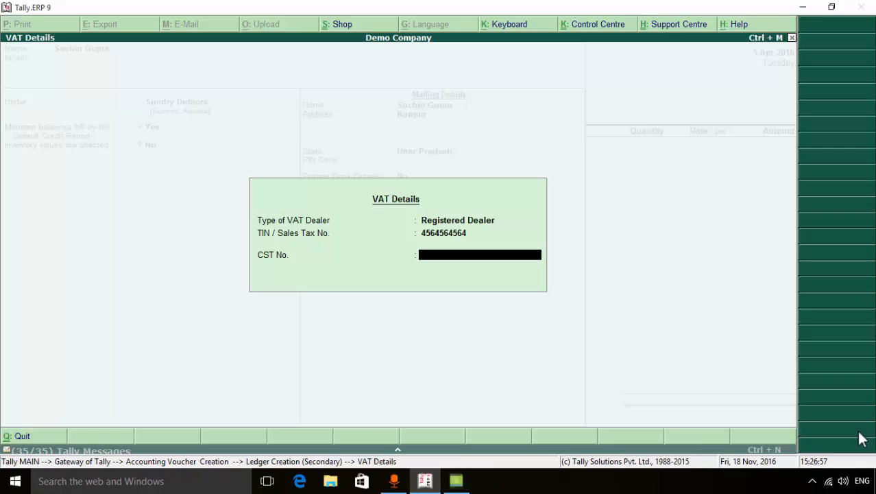
key(Return)
key(Return)
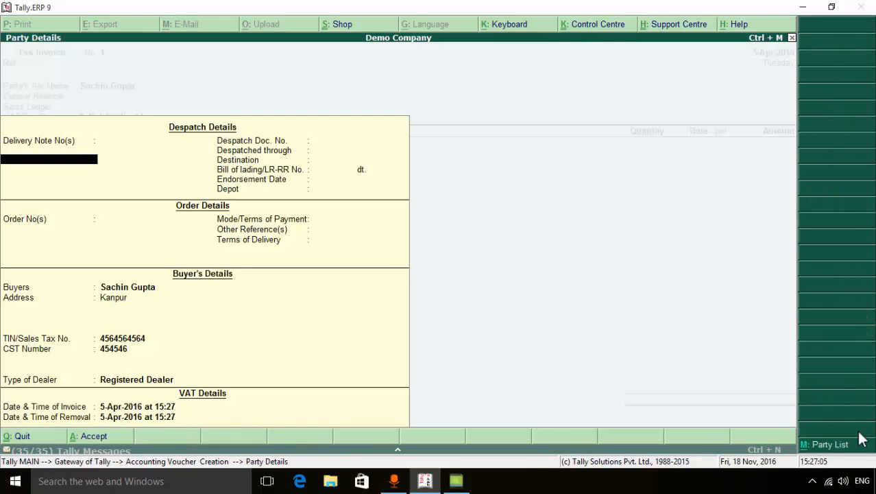
Accept the invoice's party details with the despatch and order fields left blank and the buyer's details unchanged
key(Return)
key(Return)
key(Return)
key(Return)
key(Return)
key(Return)
key(Return)
key(Return)
key(Return)
key(Return)
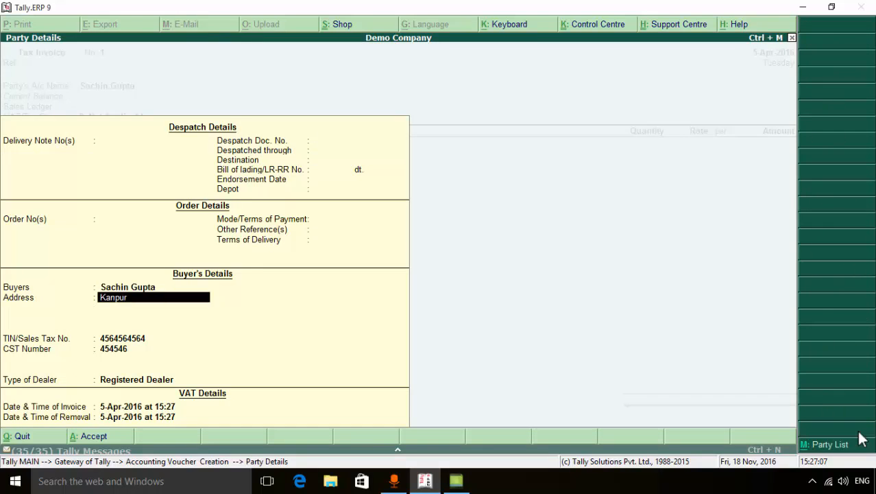
key(Return)
key(Return)
key(Return)
key(Return)
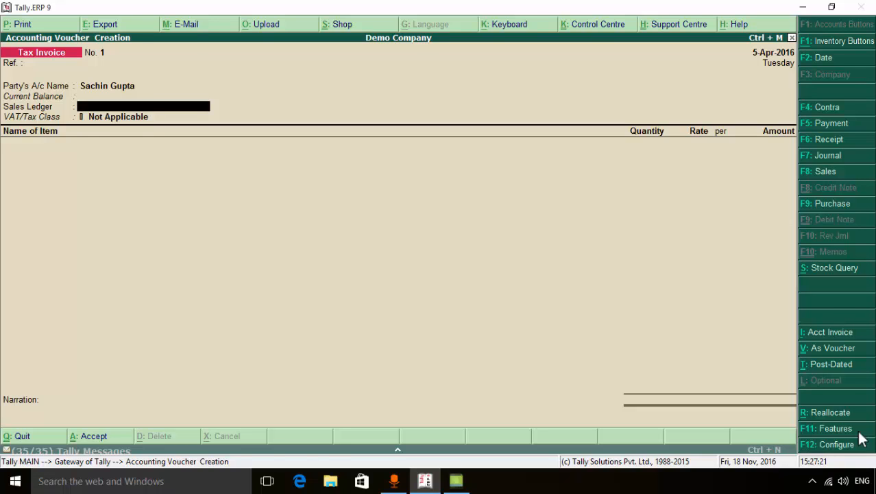
Create a new sales ledger from the voucher, named Sale @ 4% Add1%
key(alt+c)
text(S)
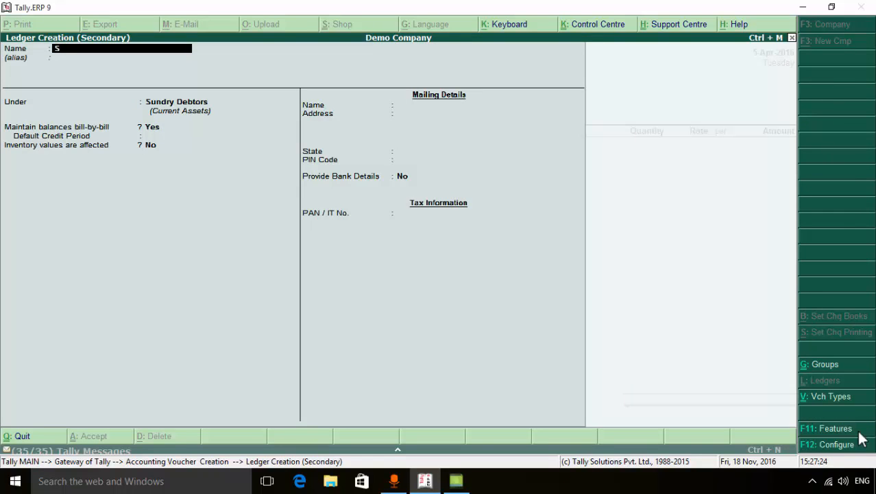
text(ale @ 4% Add1%)
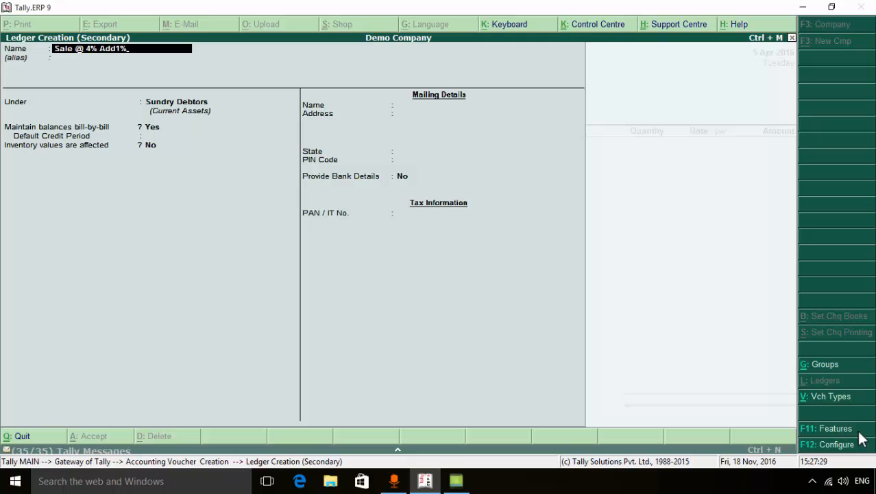
key(Return)
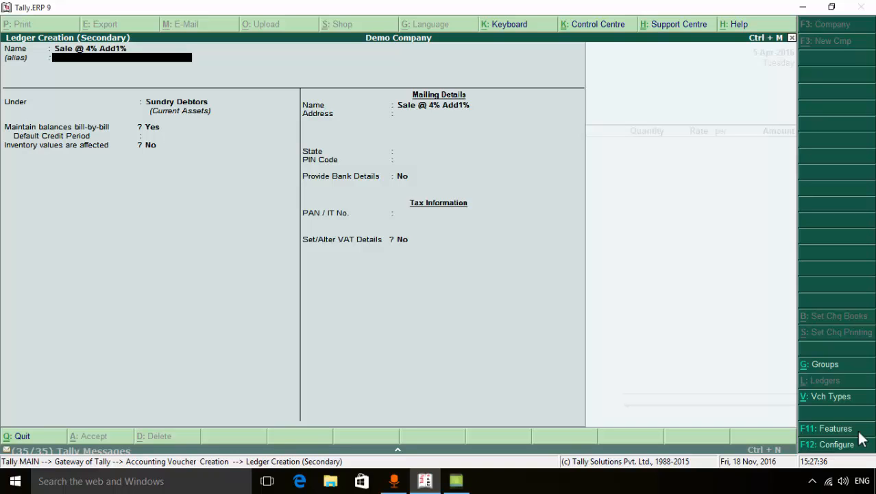
Place the new sales ledger under Sales Accounts without an alias, keeping inventory values affected at Yes
key(Return)
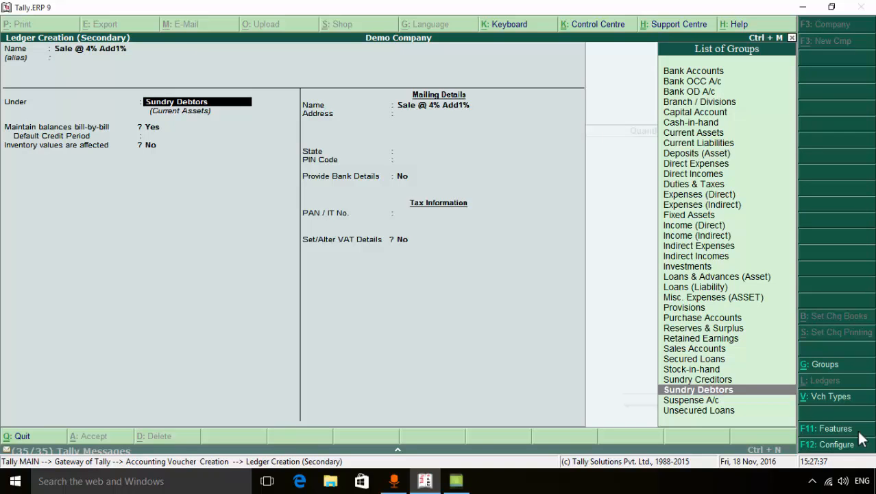
text(S)
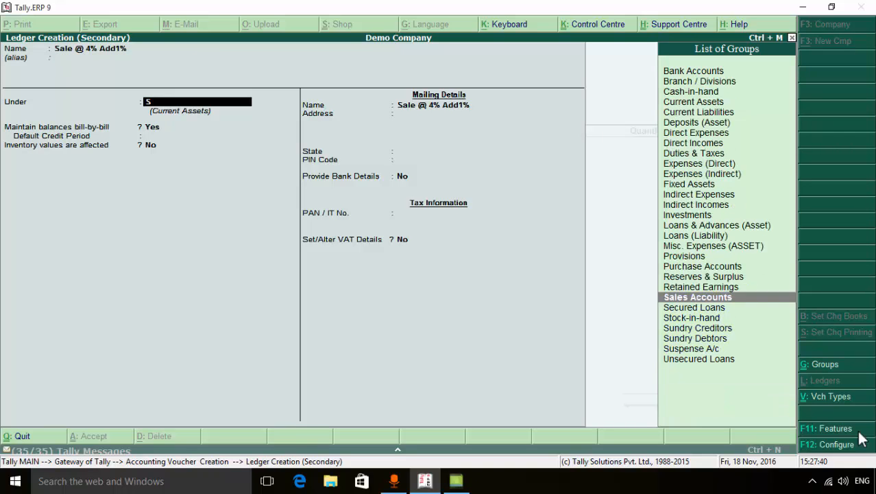
key(Return)
key(Return)
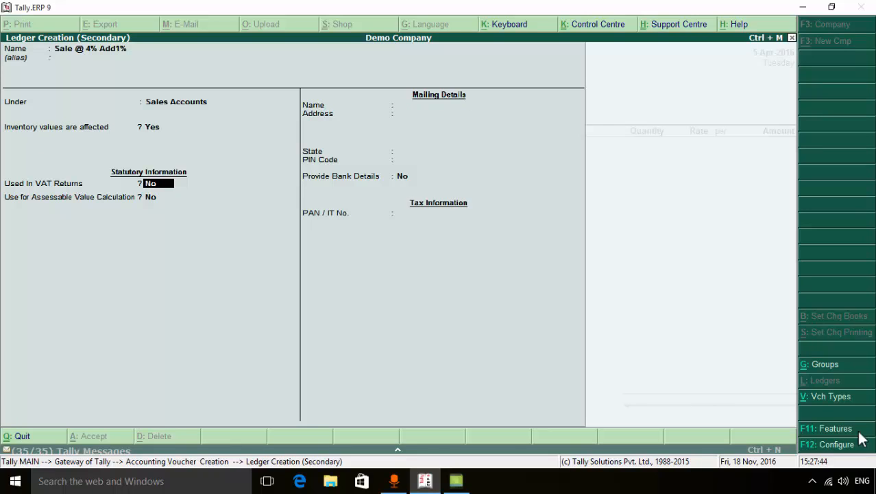
Mark the sales ledger as used in VAT returns with the VAT/Tax class Sales @ 4% (Addl.Tax @ 1% Applicable)
key(y)
key(Return)
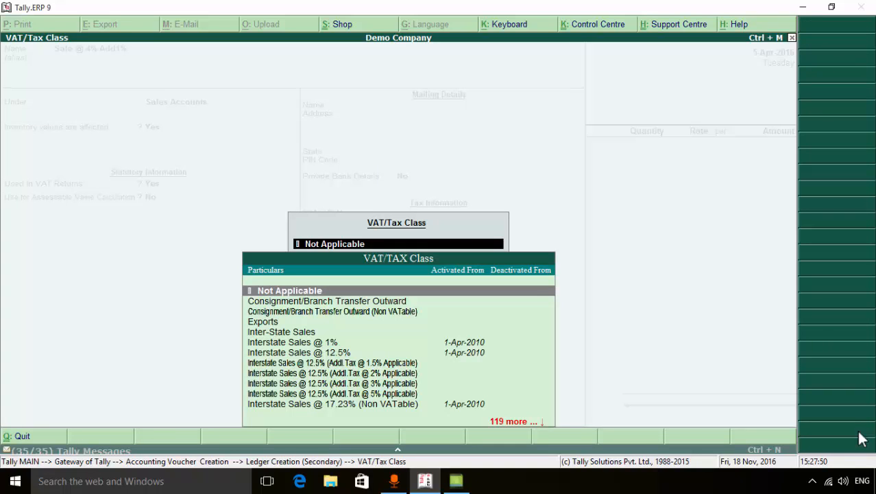
key(Down)
key(Down)
key(Down)
key(Down)
key(Down)
key(Down)
key(Down)
key(Down)
key(Down)
key(Down)
key(Down)
key(Down)
key(Down)
key(Down)
key(Down)
key(Down)
key(Down)
key(Down)
key(Down)
key(Down)
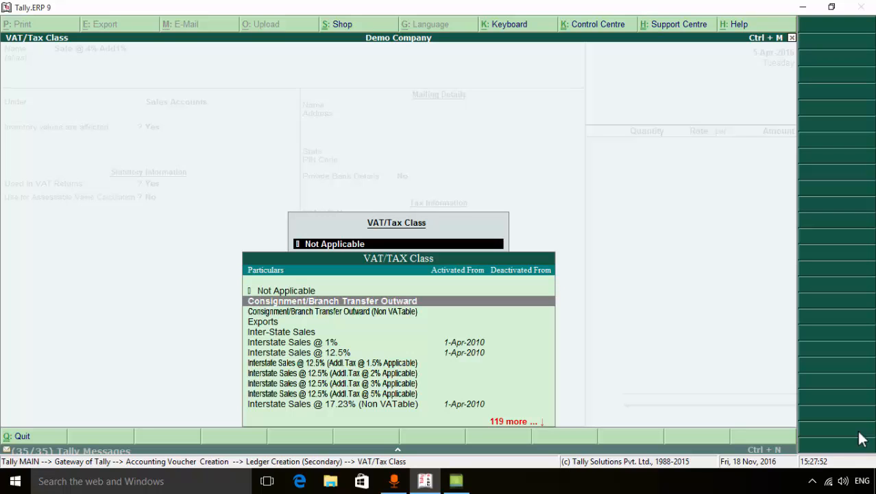
key(Down)
key(Down)
key(Down)
key(Down)
key(Down)
key(Down)
key(Down)
key(Down)
key(Down)
key(Down)
key(Down)
key(Down)
key(Down)
key(Down)
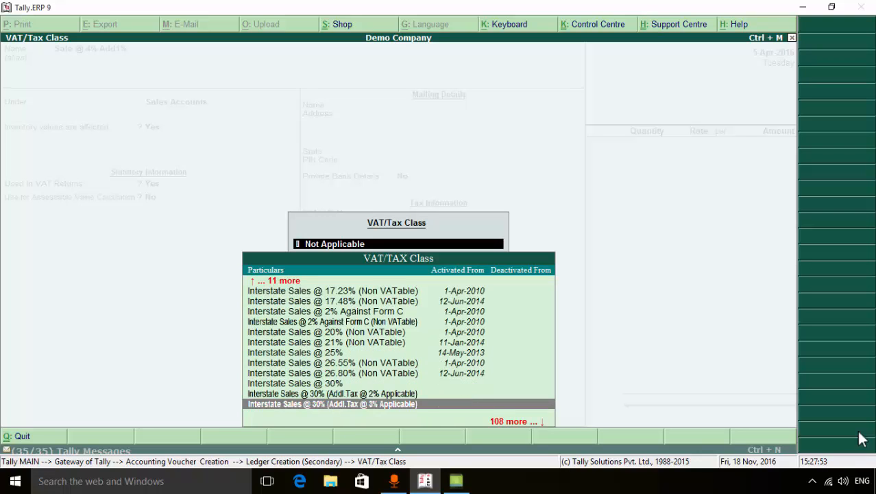
key(Down)
key(Down)
key(Down)
key(Down)
key(Down)
key(Down)
key(Down)
key(Down)
key(Down)
key(Down)
key(Down)
key(Down)
key(Down)
key(Down)
key(Down)
key(Down)
key(Down)
key(Down)
key(Down)
key(Down)
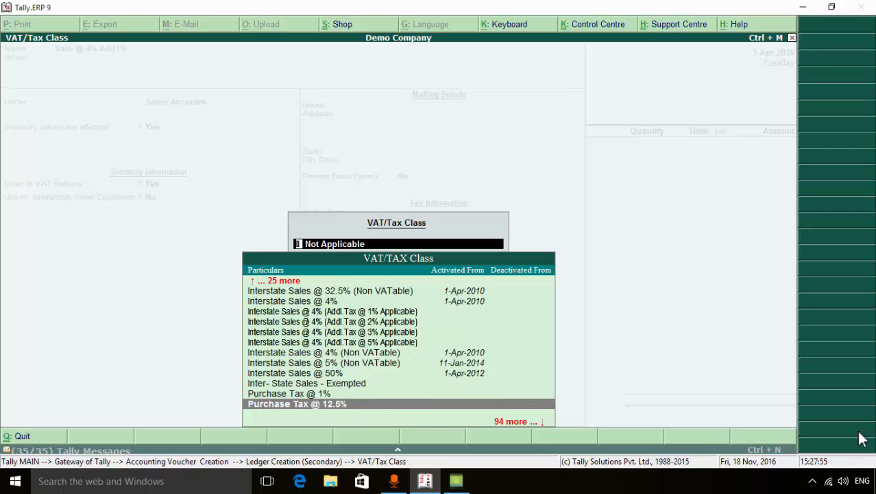
key(Down)
key(Down)
key(Down)
key(Down)
key(Down)
key(Down)
key(Down)
key(Down)
key(Down)
key(Down)
key(Down)
key(Down)
key(Down)
key(Down)
key(Down)
key(Down)
key(Down)
key(Down)
key(Down)
key(Down)
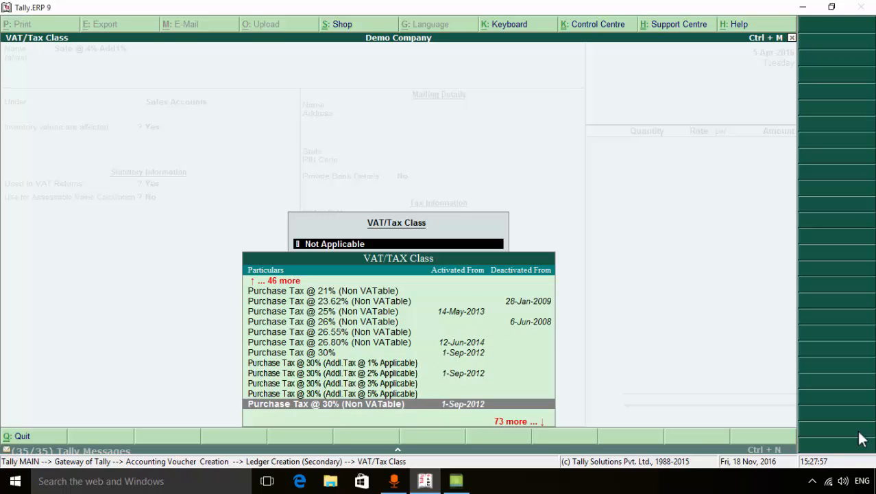
key(Down)
key(Down)
key(Down)
key(Down)
key(Down)
key(Down)
key(Down)
key(Down)
key(Down)
key(Down)
key(Down)
key(Down)
key(Down)
key(Down)
key(Down)
key(Down)
key(Down)
key(Down)
key(Down)
key(Down)
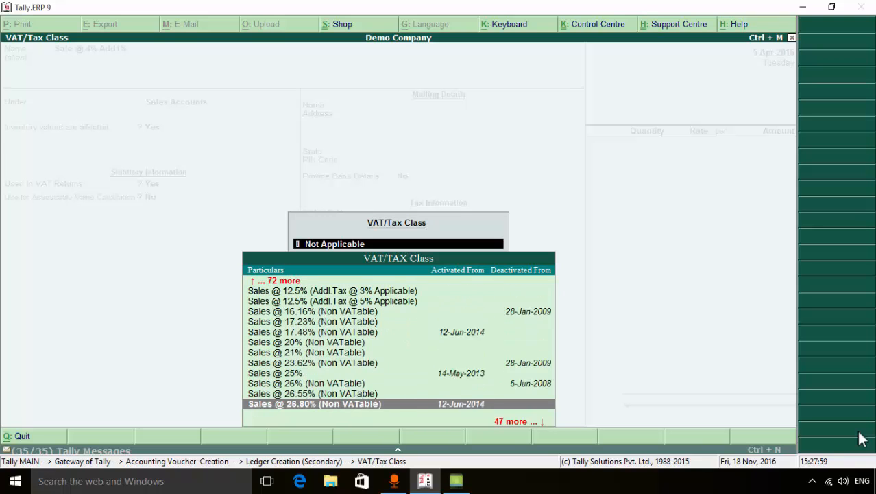
key(Up)
key(Up)
key(Up)
key(Up)
key(Up)
key(Up)
key(Up)
key(Up)
key(Up)
key(Up)
key(Up)
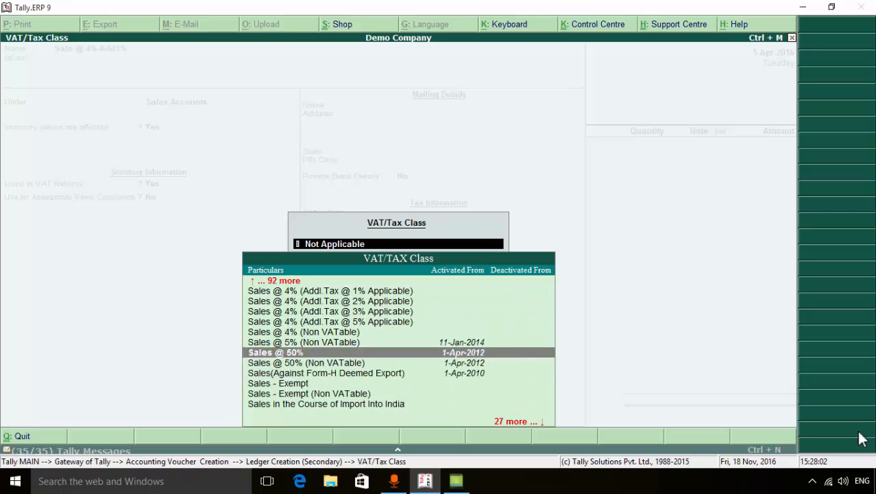
key(Return)
Keep assessable value calculation and bank details at No, leave the mailing and tax fields blank, and save the sales ledger
key(Return)
key(Return)
key(Return)
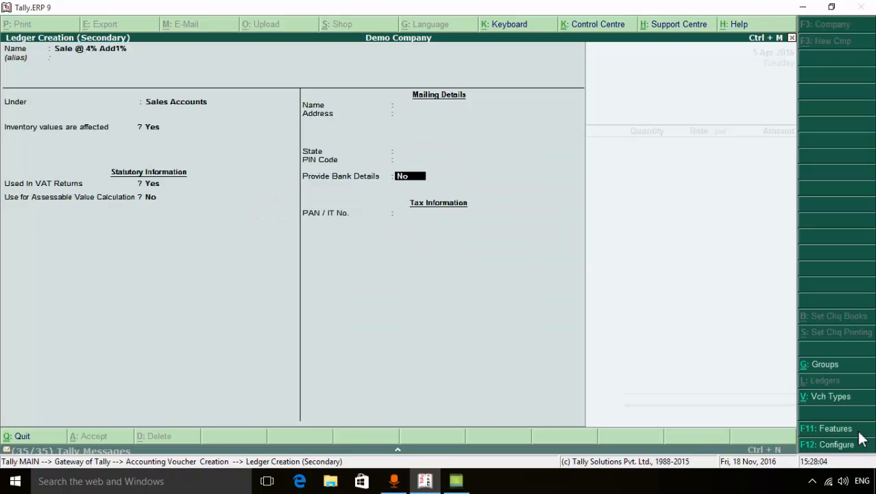
key(Return)
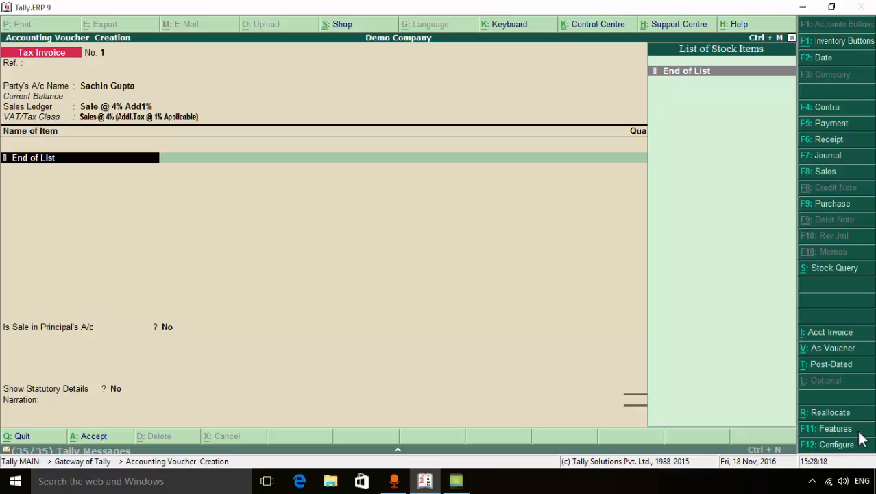
Create a new stock item from the voucher, named Item 1, without an alias and under Primary
key(alt+c)
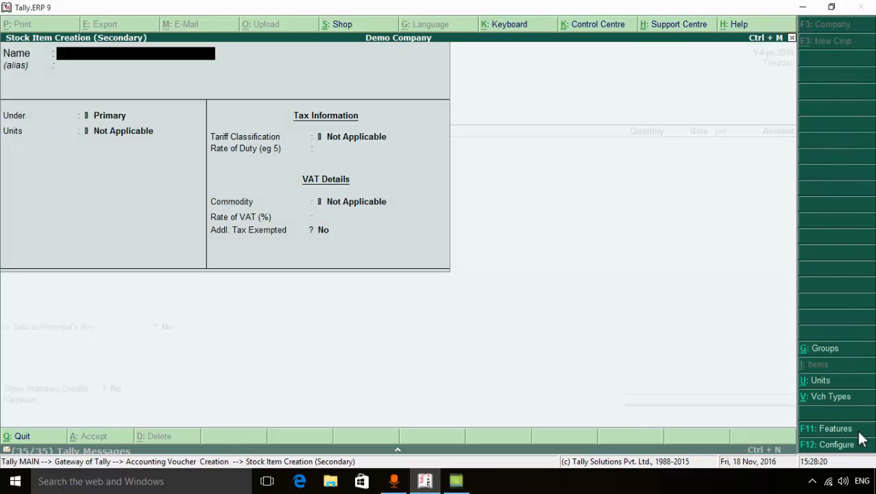
text(Item 1)
key(Return)
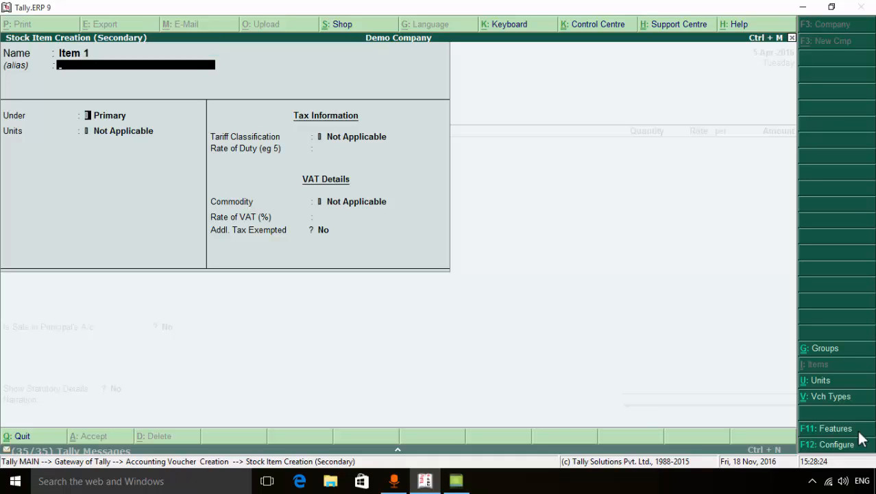
key(Return)
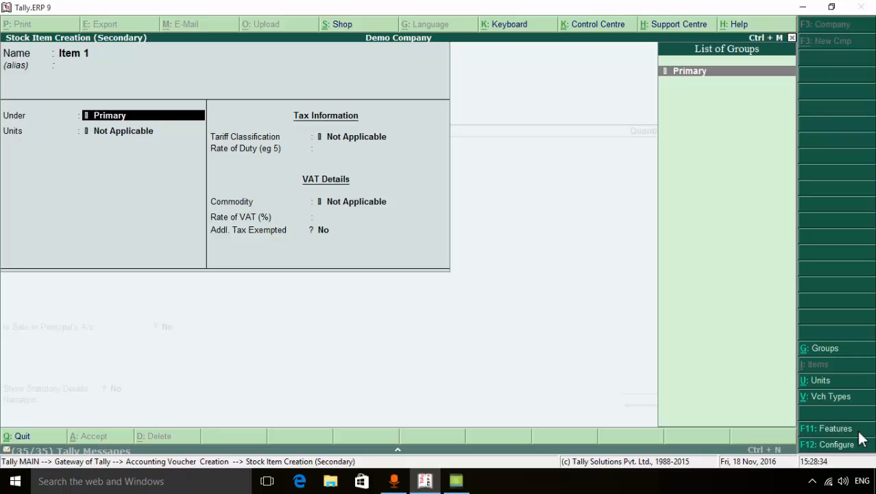
key(Return)
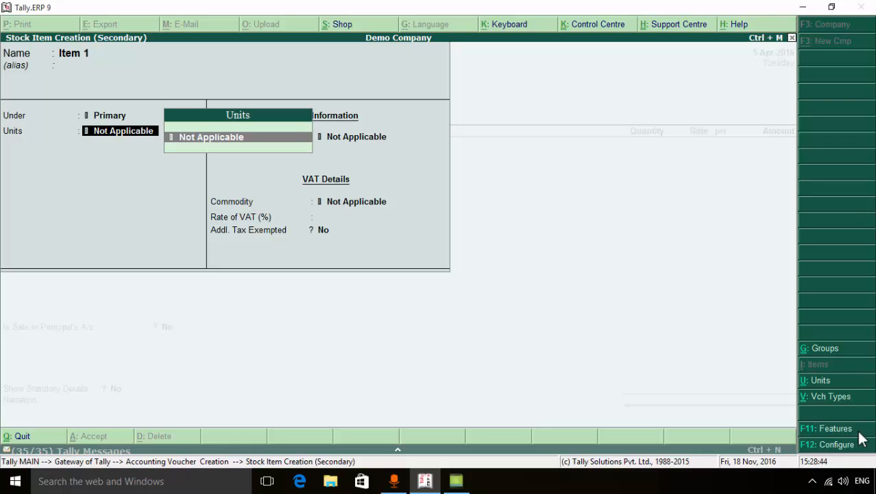
Create a simple unit with the symbol pcs for the stock item, and leave its rate of duty unfilled
key(alt+c)
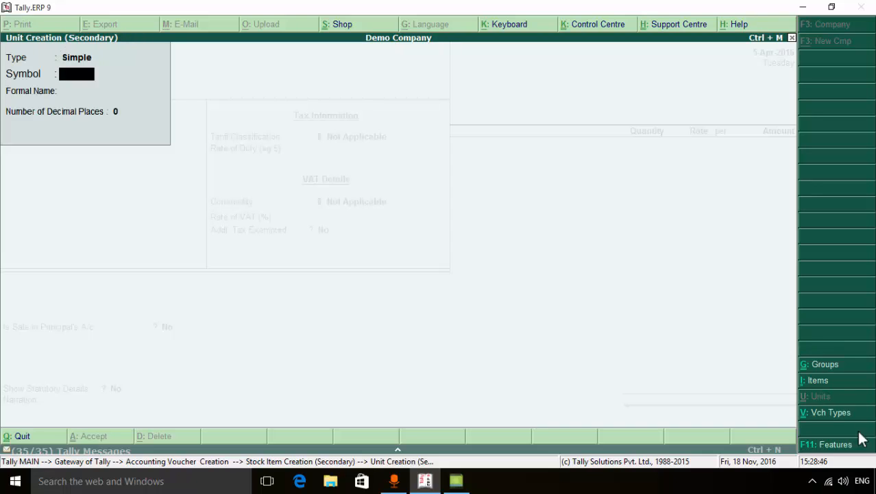
text(pcs)
key(Return)
key(Return)
key(Return)
key(Return)
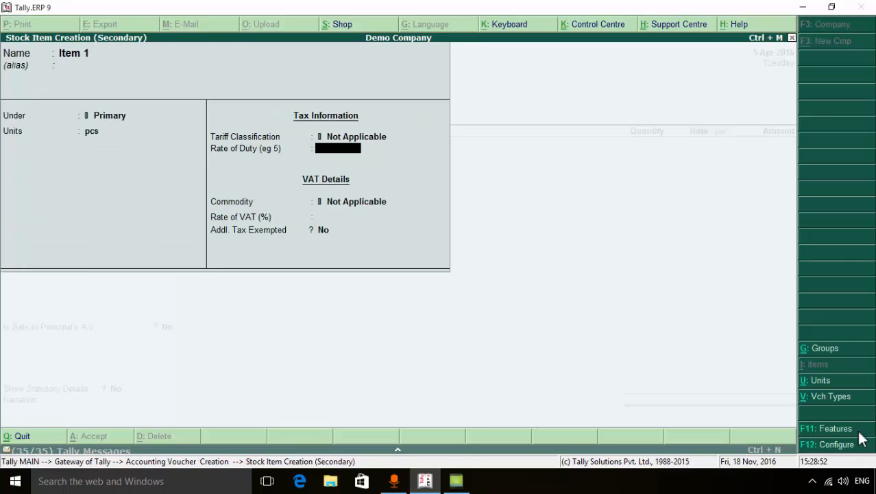
key(Return)
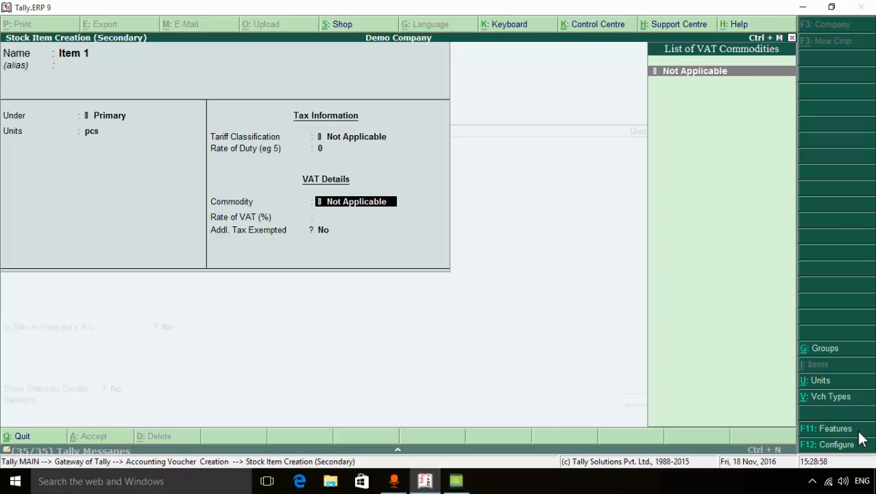
key(alt+c)
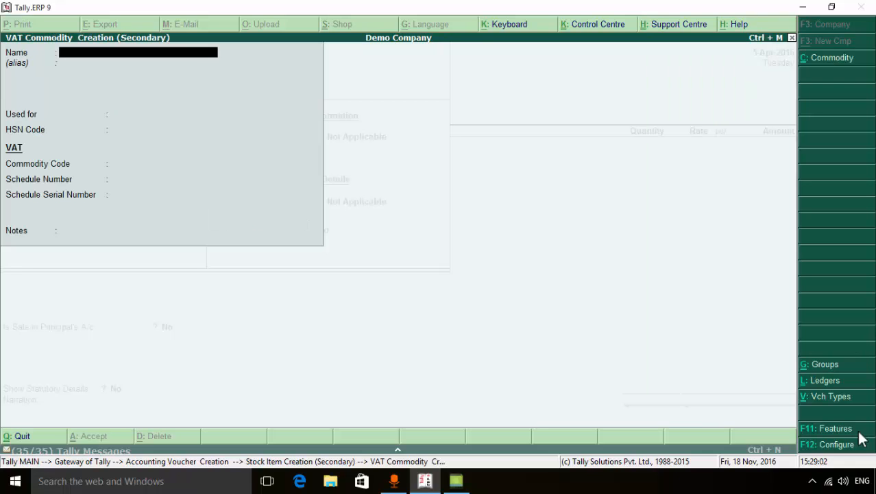
key(Escape)
key(y)
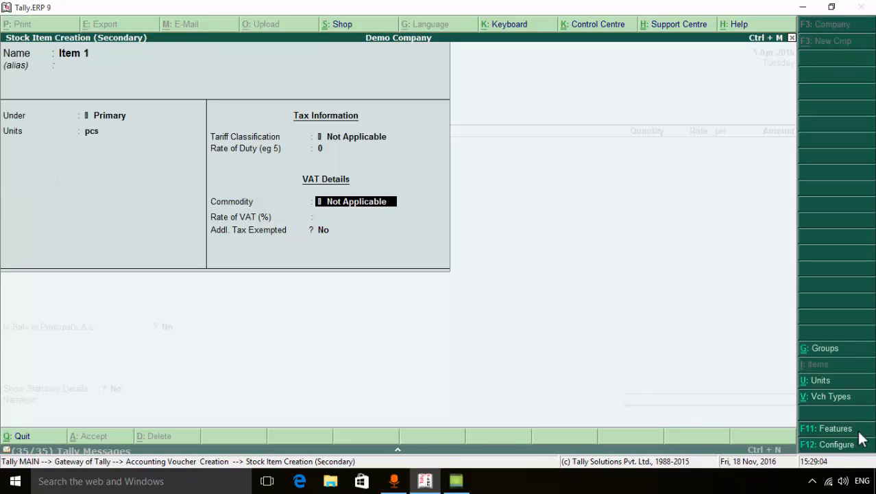
Keep the item's VAT commodity Not Applicable and additional tax exempted at No, leave the VAT rate blank, and save the item
key(Return)
key(Return)
key(Return)
key(Return)
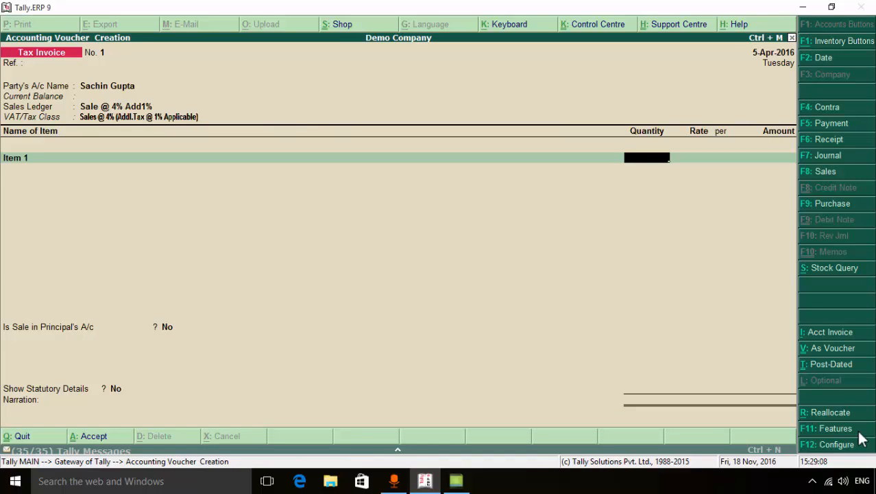
Enter a quantity of 100 pcs and an amount of 1000 for Item 1, and end the invoice's item list
text(1)
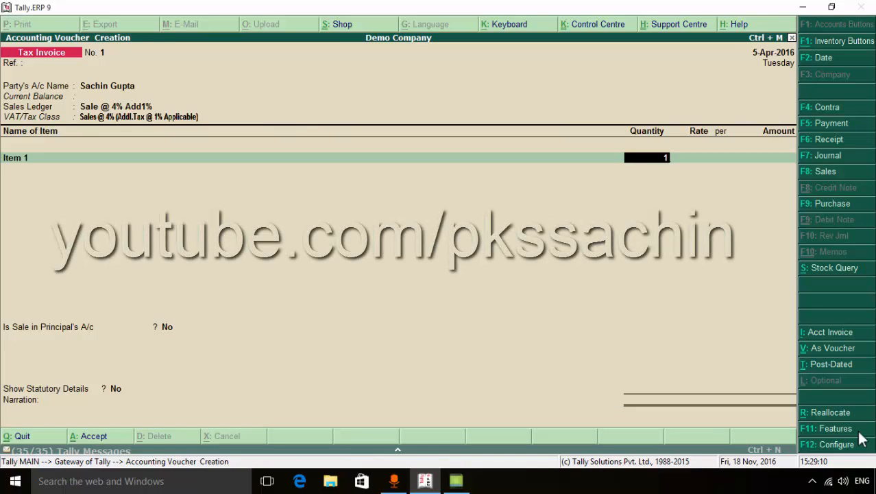
text(00)
key(Return)
key(Return)
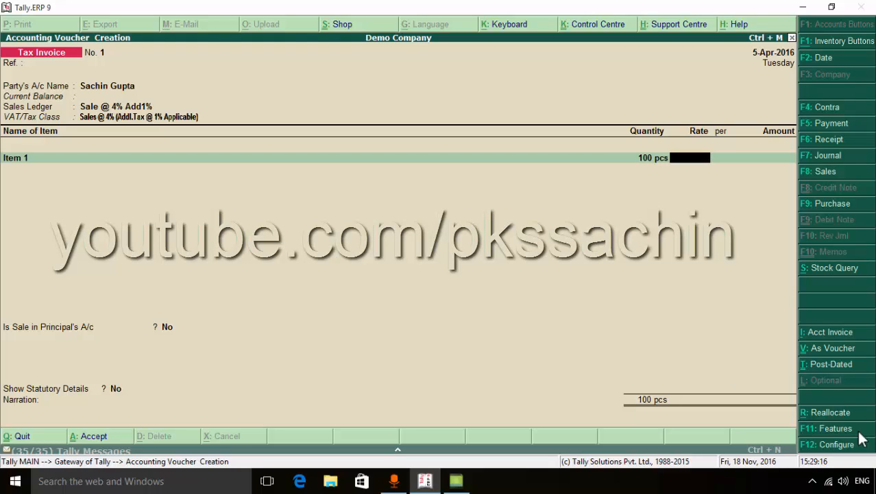
key(Return)
key(Return)
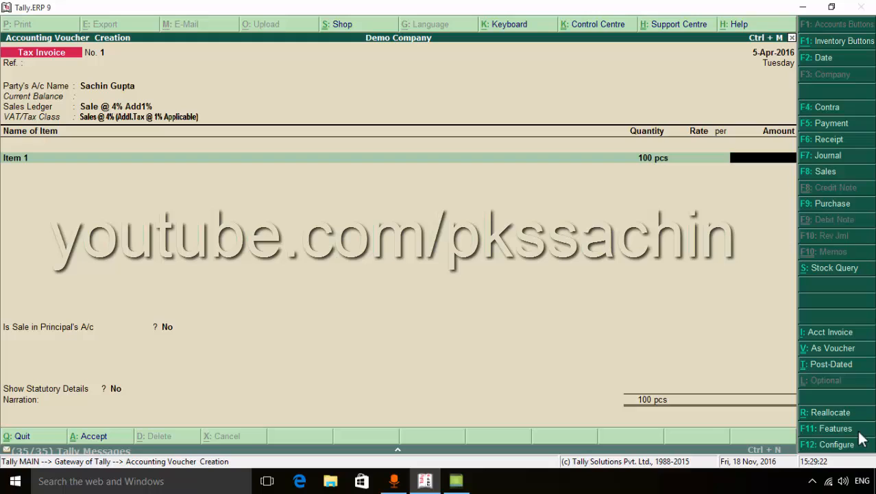
text(1000)
key(Return)
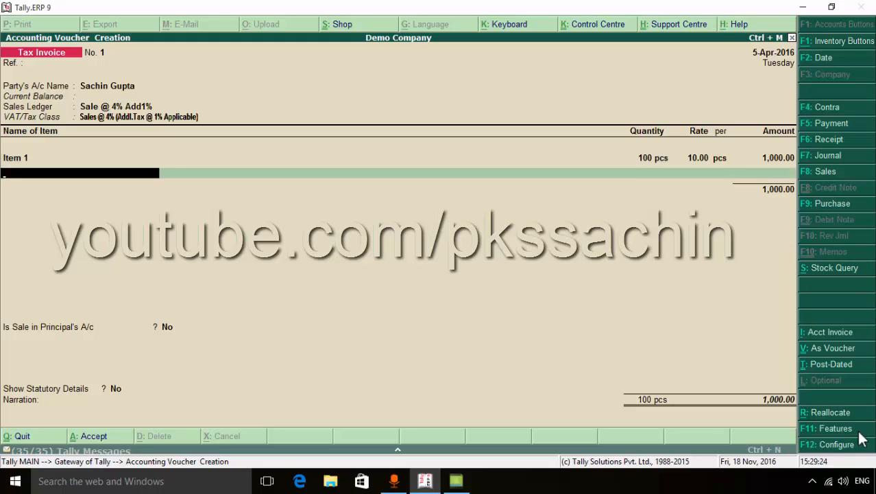
key(Return)
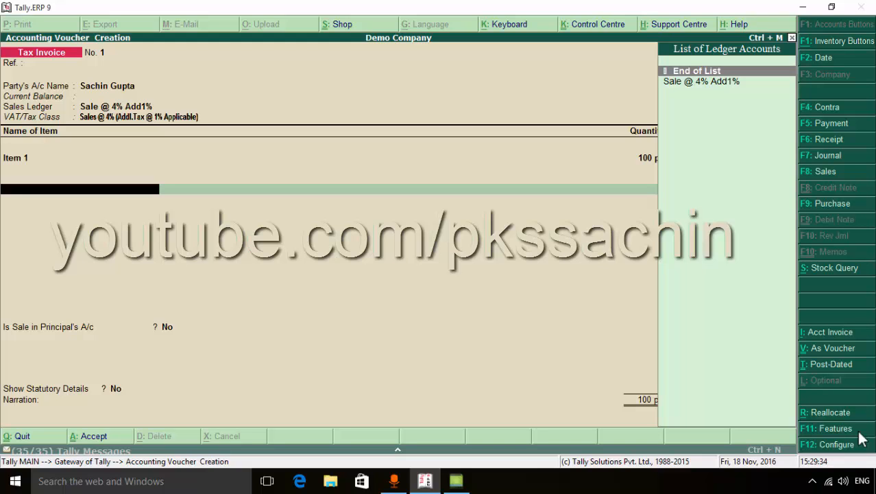
Create a new tax ledger from the voucher, named Outout Vat @ 4%, without an alias
key(alt+c)
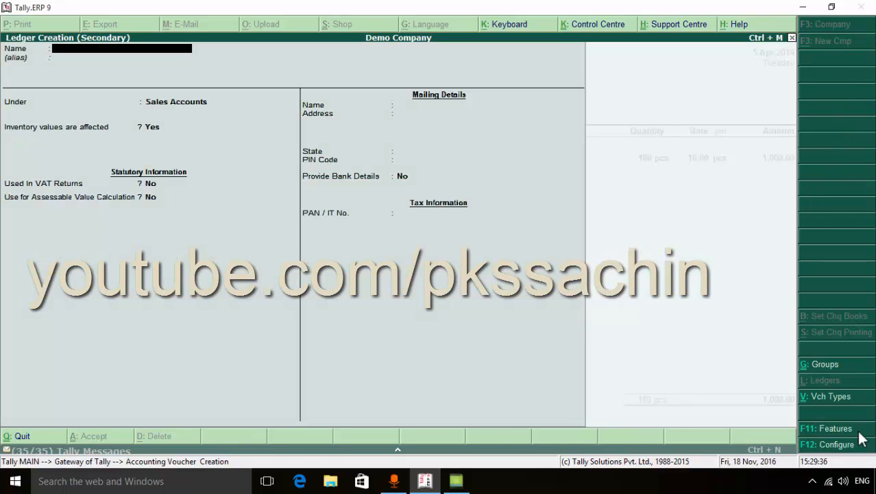
text(O)
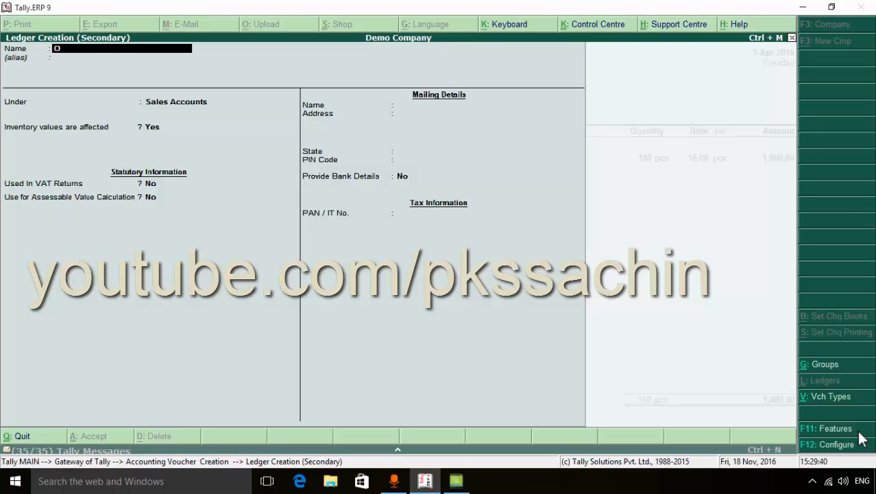
text(utout Vat @ 4%)
key(Return)
key(Return)
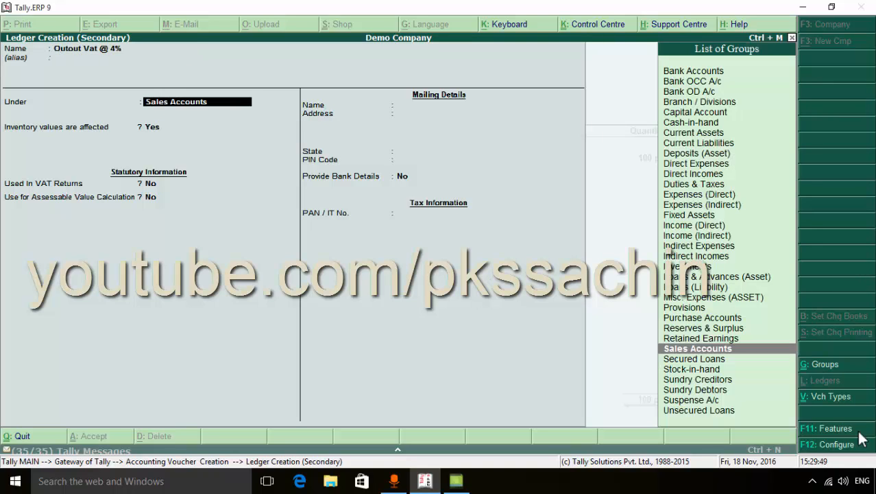
Place the new tax ledger under the Duties & Taxes group
text(D)
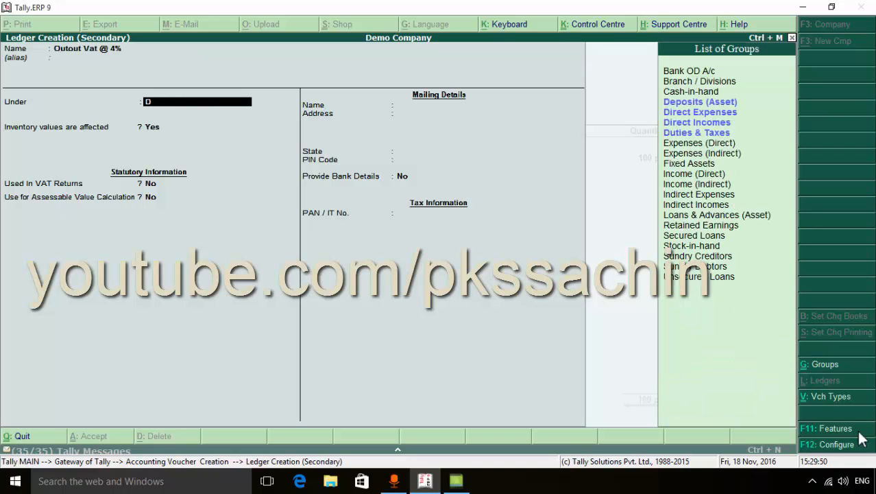
key(Down)
key(Down)
key(Down)
key(Return)
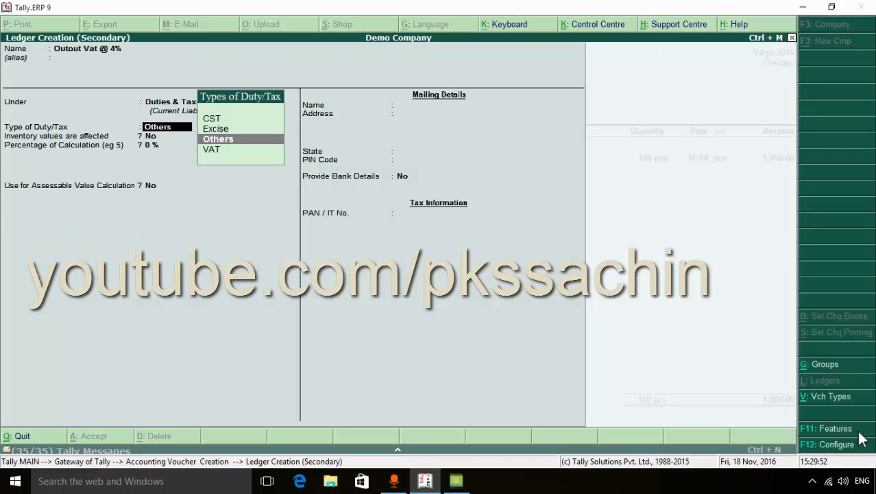
Set the tax ledger's type of duty/tax to VAT and its VAT sub type to Output VAT
key(Down)
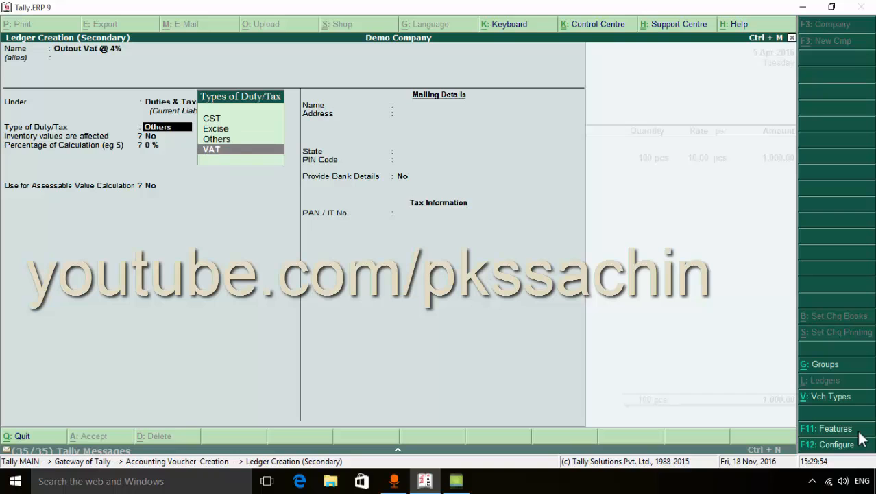
key(Return)
key(Down)
key(Down)
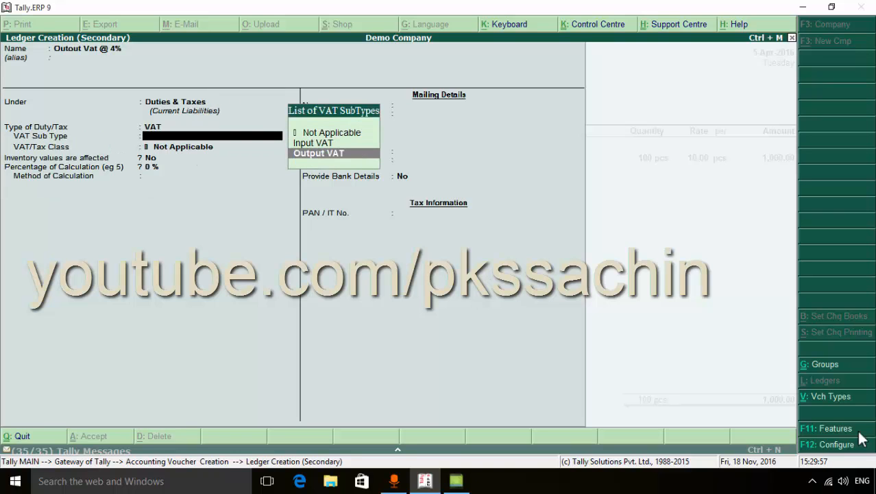
key(Return)
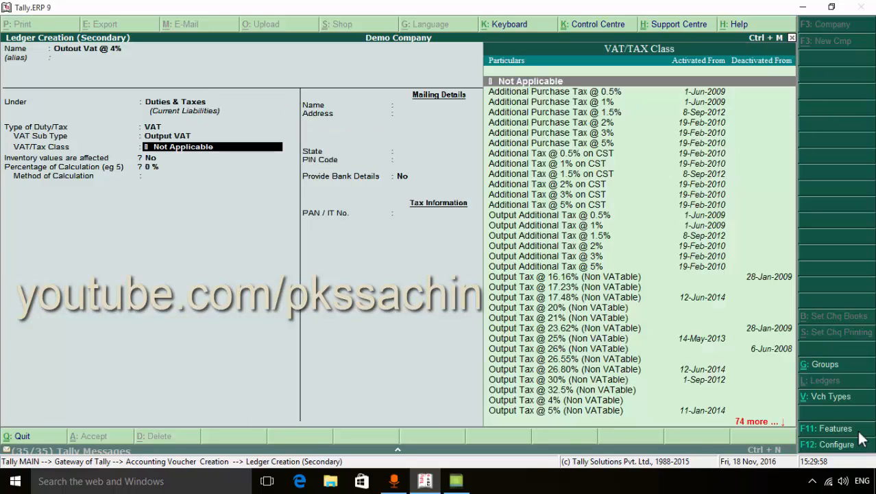
Set the tax ledger's VAT/Tax class to Output VAT @ 4% (Addl.Tax @ 1% Applicable)
key(Down)
key(Down)
key(Down)
key(Down)
key(Down)
key(Down)
key(Down)
key(Down)
key(Down)
key(Down)
key(Down)
key(Down)
key(Down)
key(Down)
key(Down)
key(Down)
key(Down)
key(Down)
key(Down)
key(Down)
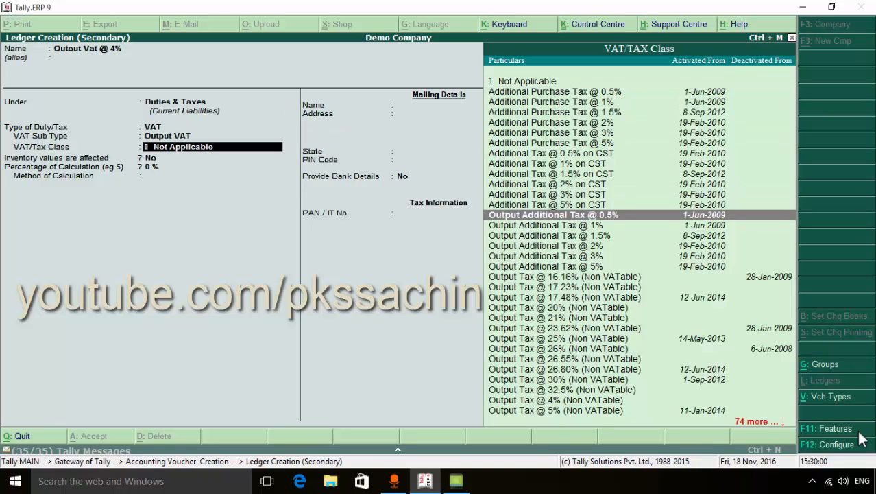
key(Down)
key(Down)
key(Down)
key(Down)
key(Down)
key(Down)
key(Down)
key(Down)
key(Down)
key(Down)
key(Down)
key(Down)
key(Down)
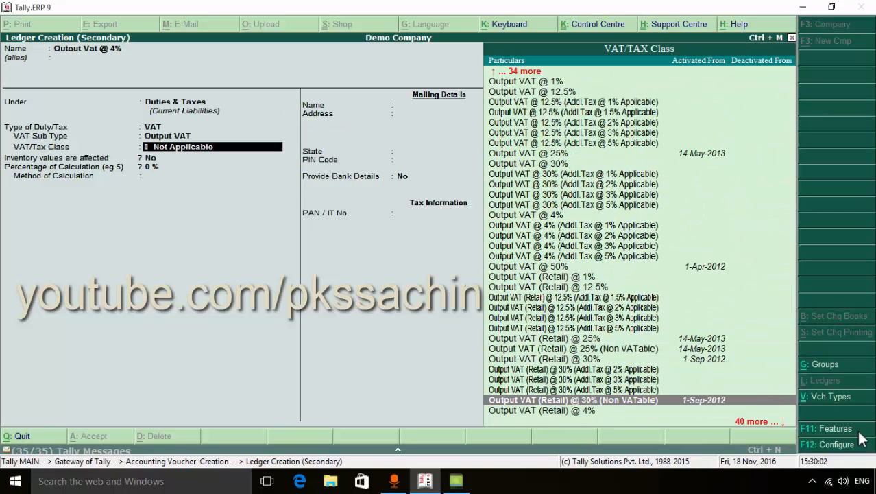
key(Up)
key(Up)
key(Up)
key(Up)
key(Up)
key(Up)
key(Up)
key(Up)
key(Up)
key(Up)
key(Up)
key(Up)
key(Up)
key(Up)
key(Up)
key(Up)
key(Up)
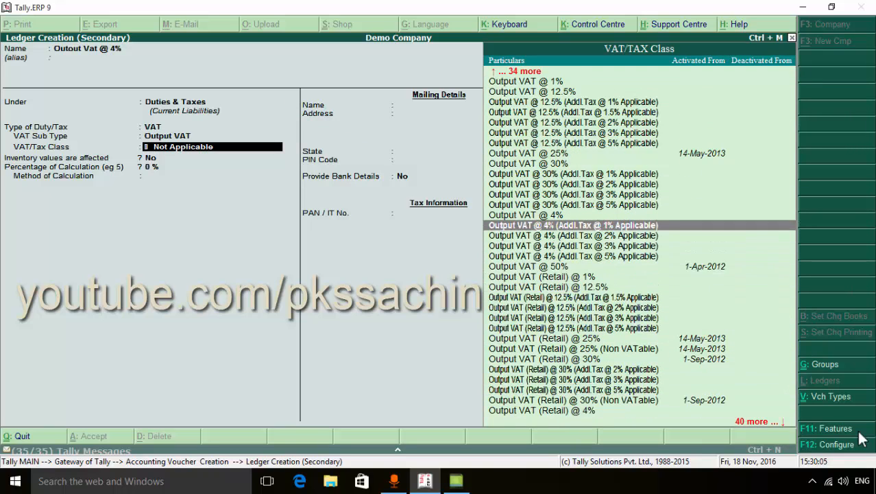
key(Return)
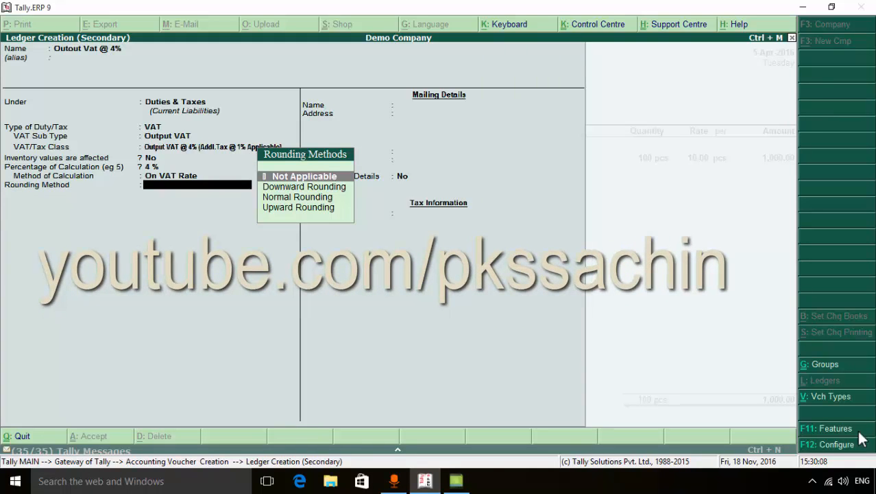
Save the tax ledger with rounding method Not Applicable and accept its 4% tax line in the invoice
key(Return)
key(Return)
key(Return)
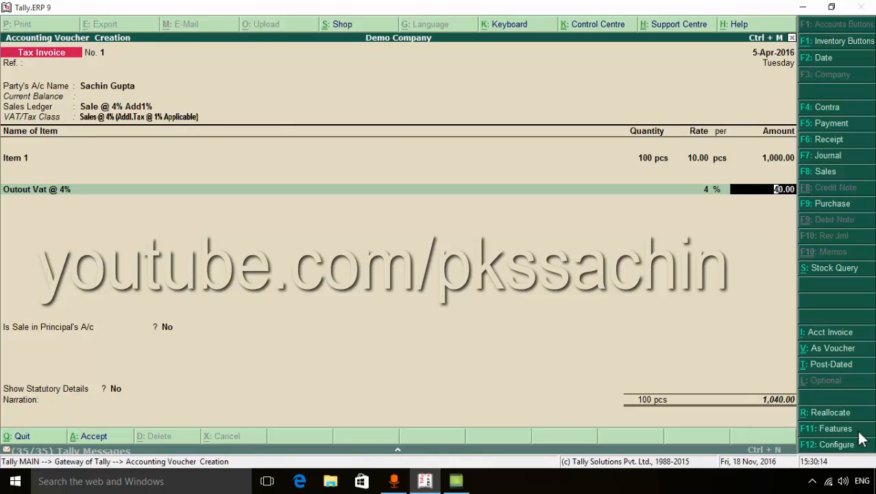
key(Return)
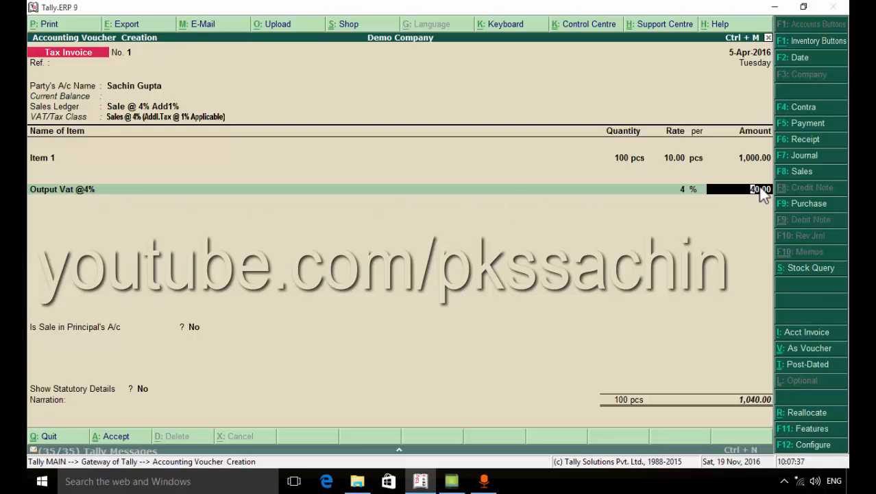
key(Return)
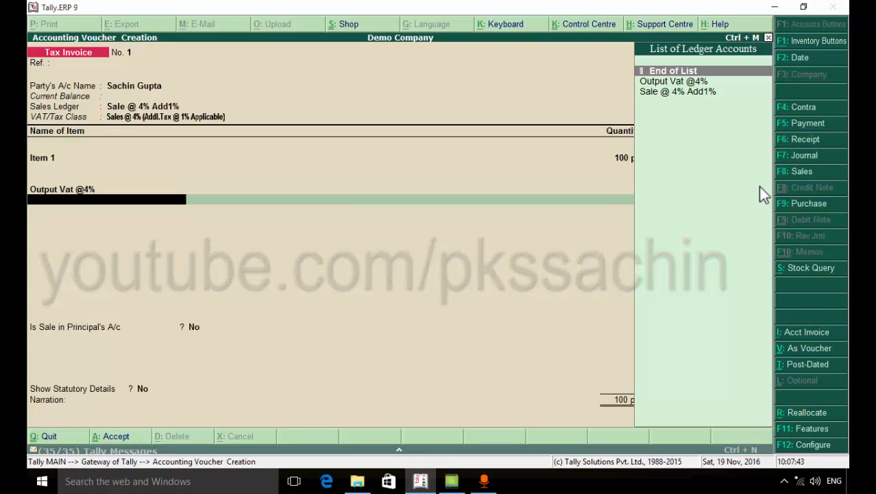
Create another tax ledger from the voucher, named Output Add 1%, without an alias, under Duties & Taxes
key(alt+c)
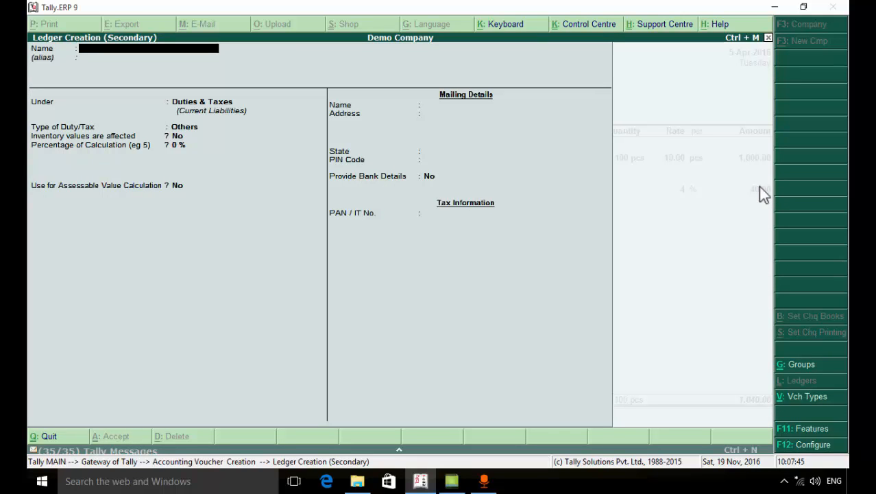
text(Output Add 1%)
key(Return)
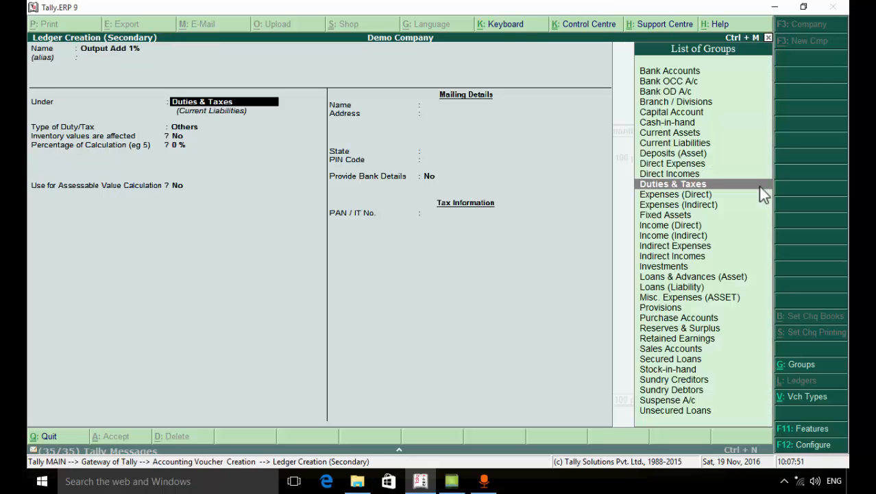
key(Return)
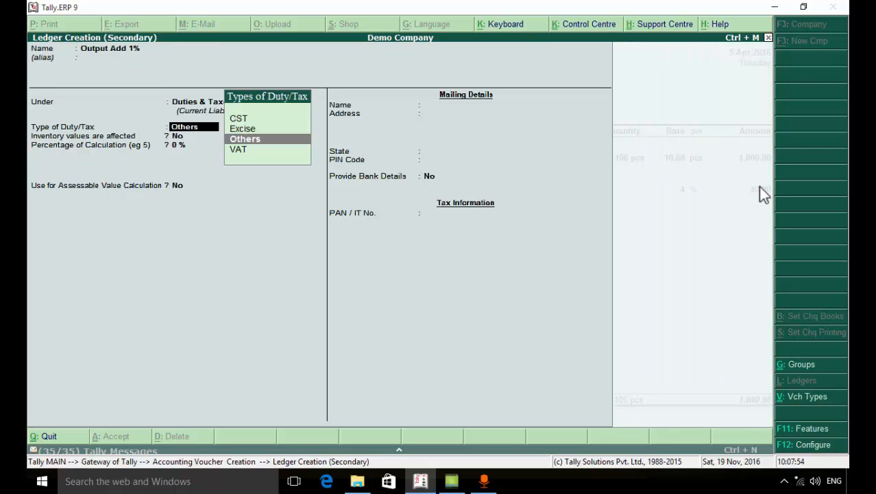
Set the Output Add 1% ledger's type of duty/tax to VAT and its VAT sub type to Output VAT
key(Down)
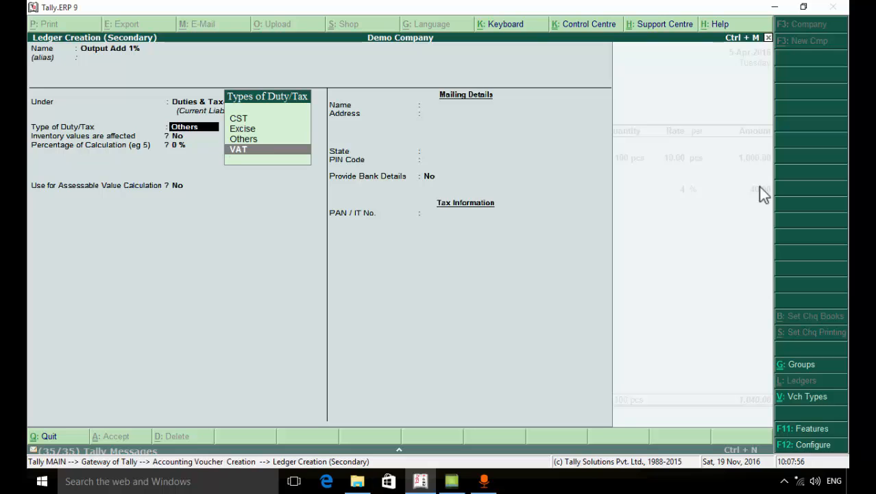
key(Return)
key(Down)
key(Down)
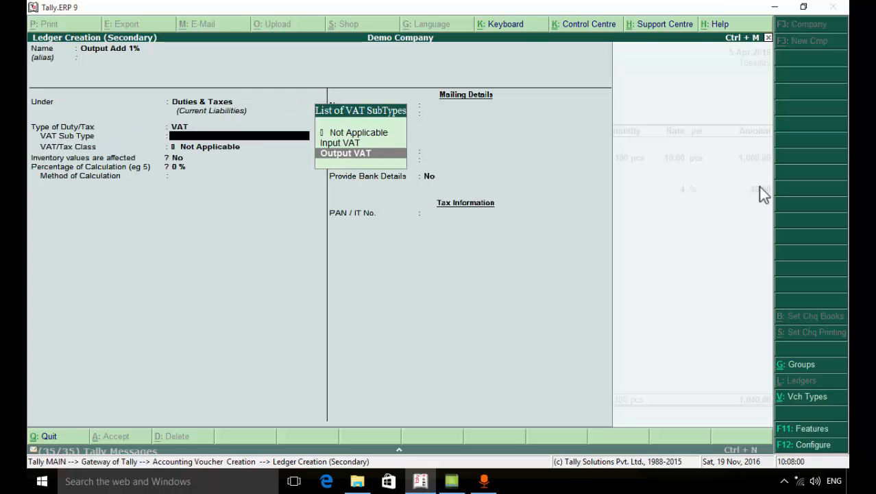
key(Return)
Assign the VAT/Tax class Output Additional Tax @ 1%, keep the rounding method Not Applicable and save the ledger
key(Down)
key(Down)
key(Down)
key(Down)
key(Down)
key(Down)
key(Down)
key(Down)
key(Down)
key(Down)
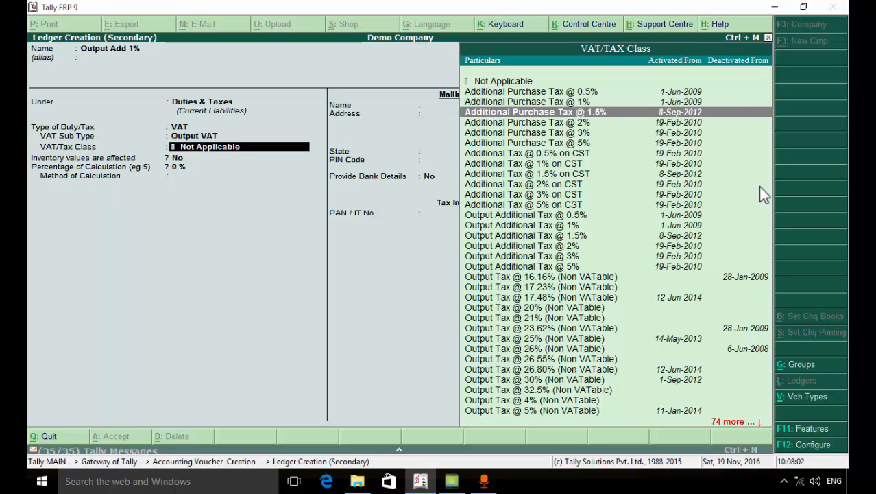
key(Down)
key(Down)
key(Down)
key(Down)
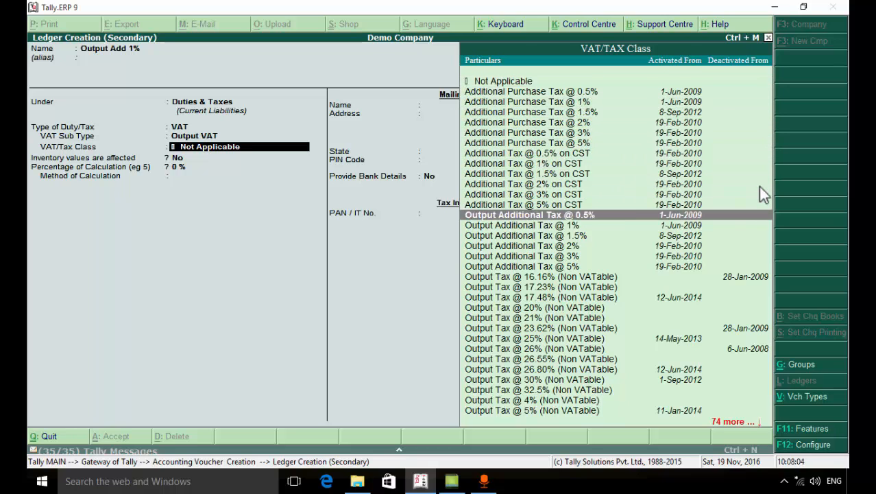
key(Return)
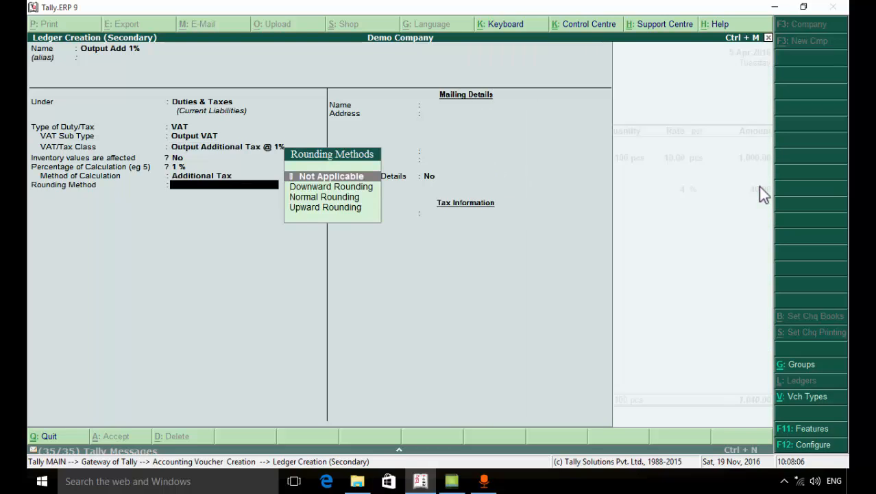
key(Return)
key(Return)
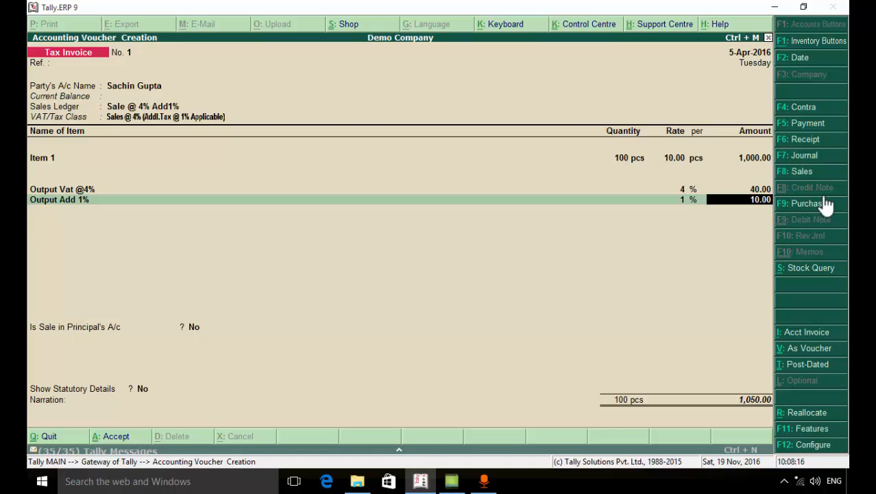
Accept the 1% additional tax line, end the ledger list and save the Tax Invoice without a narration
key(Return)
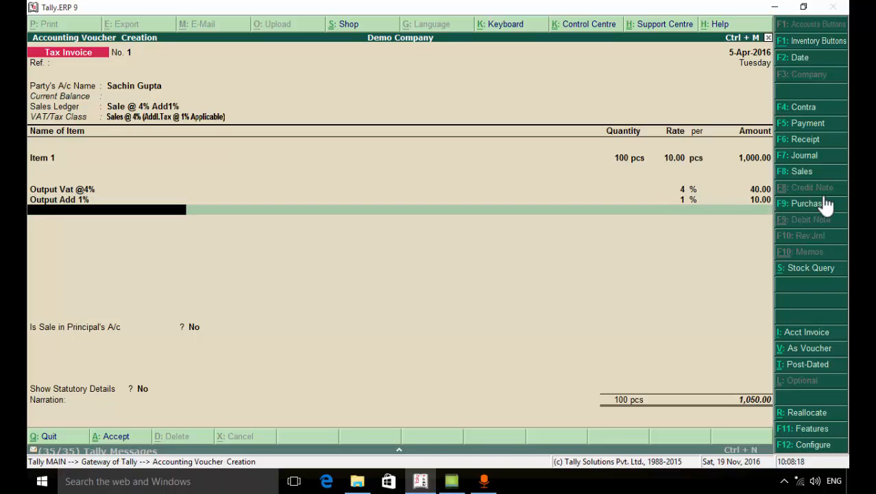
key(Return)
key(Return)
key(Return)
key(Return)
key(Return)
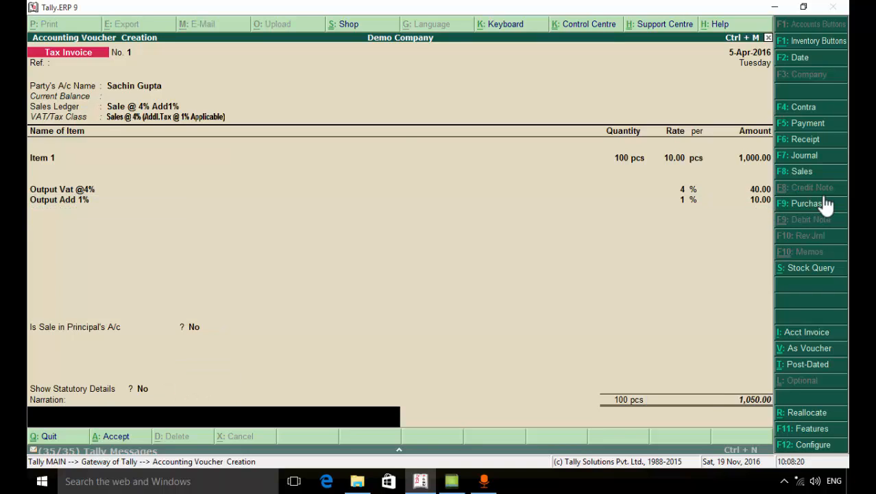
key(Return)
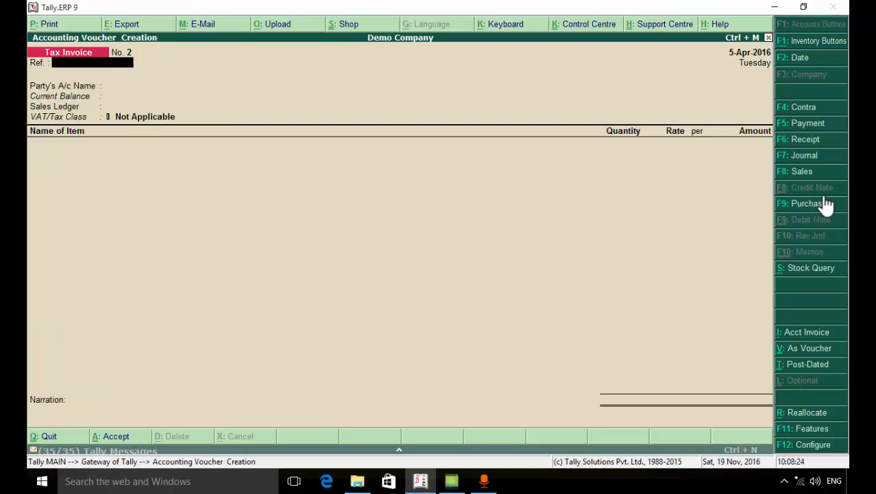
Leave voucher creation and go to the company's display reports
key(Escape)
key(Return)
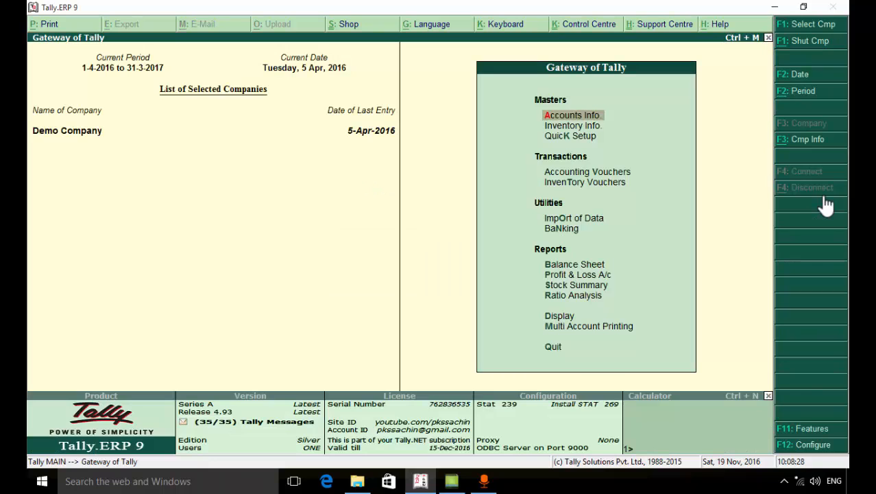
key(Down)
key(Down)
key(Down)
key(Down)
key(Down)
key(Down)
key(Down)
key(Down)
key(Down)
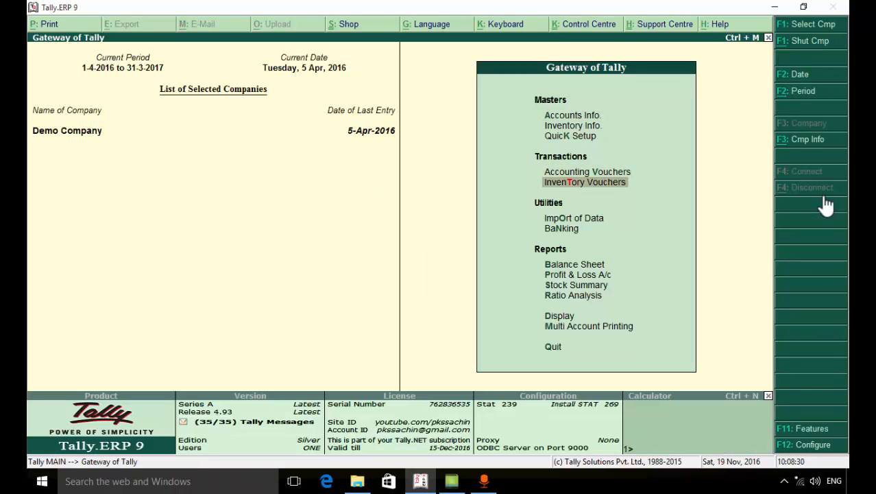
key(Down)
key(Down)
key(Return)
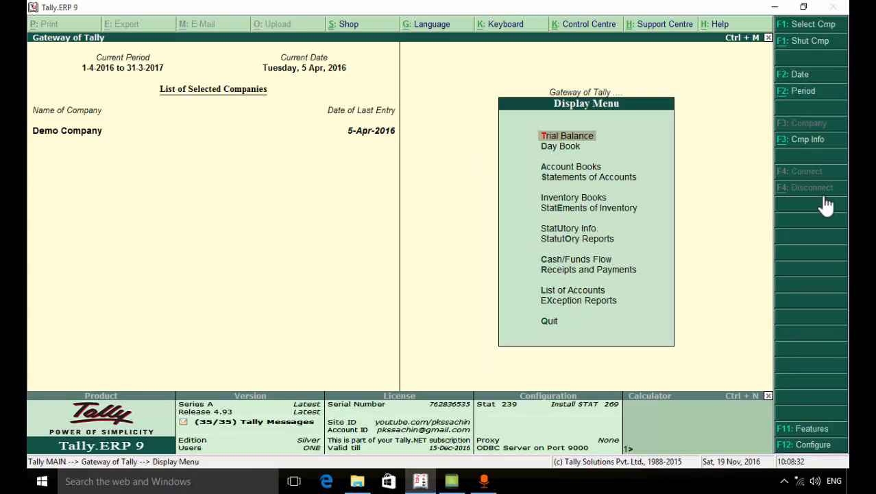
Open the Sales Register from the account books and view April's Tax Invoice voucher
key(Down)
key(Down)
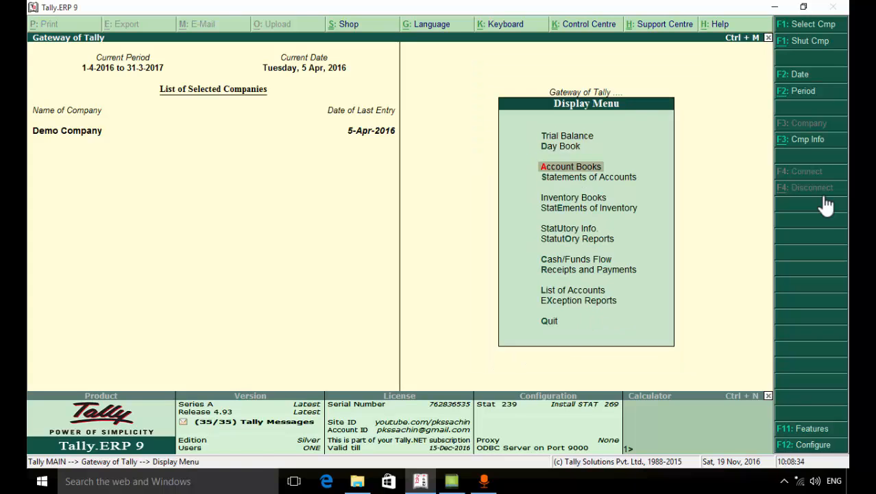
key(Return)
key(Down)
key(Down)
key(Down)
key(Down)
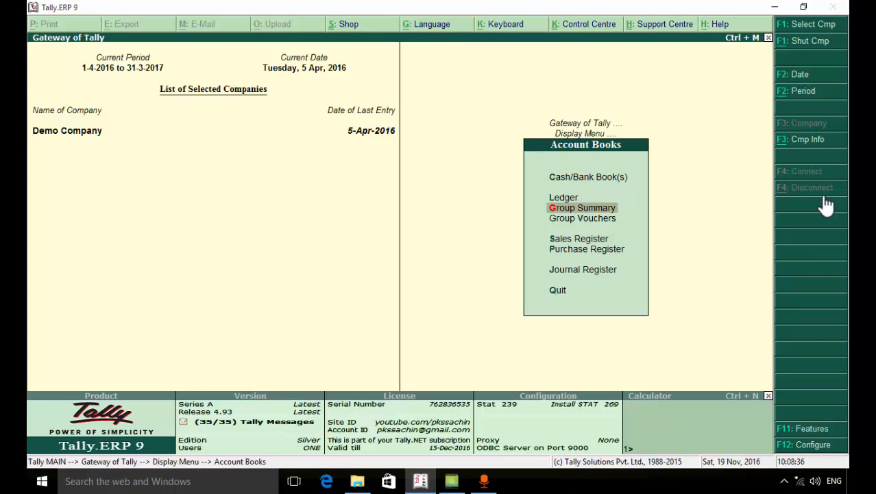
key(Return)
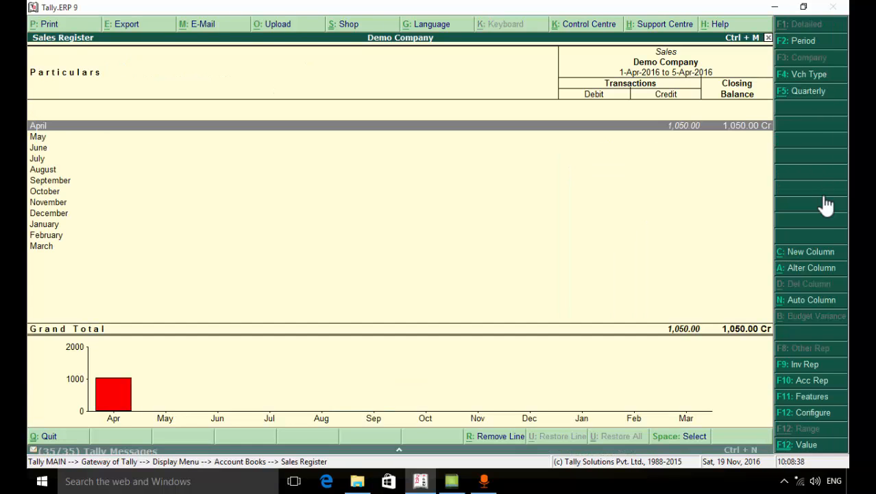
key(Return)
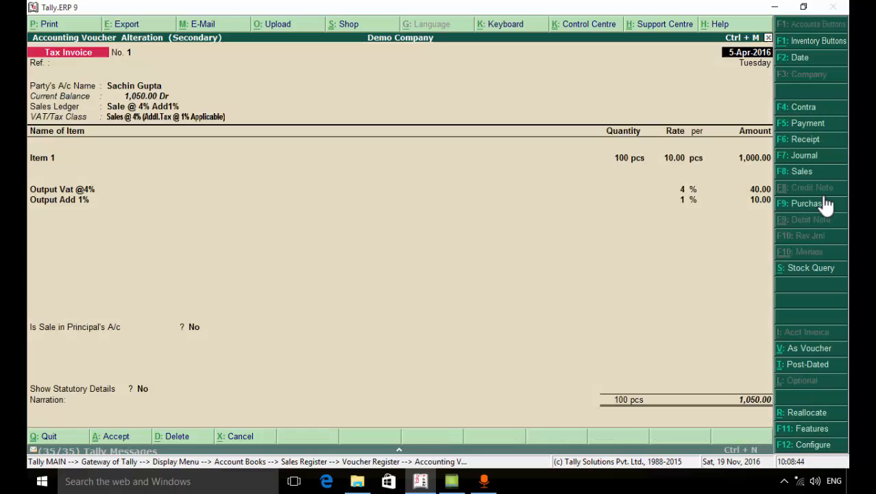
key(Return)
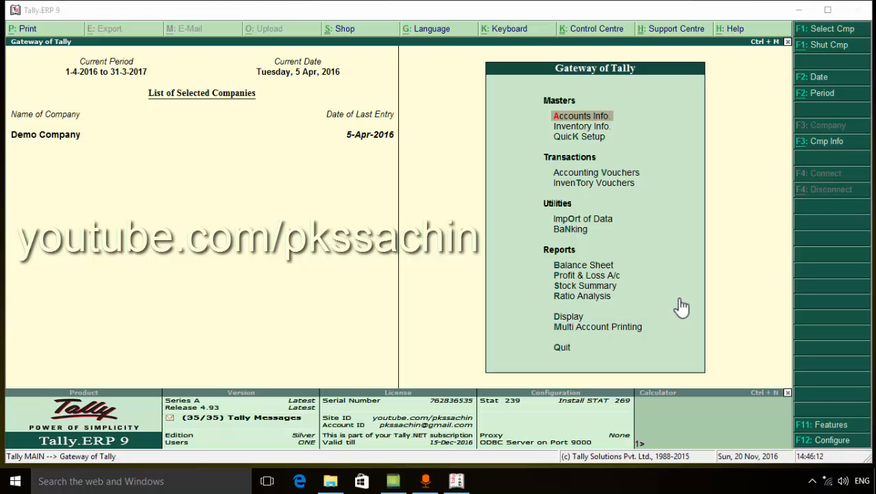
Start a new accounting voucher of the type Sales
click(680, 300)
key(Down)
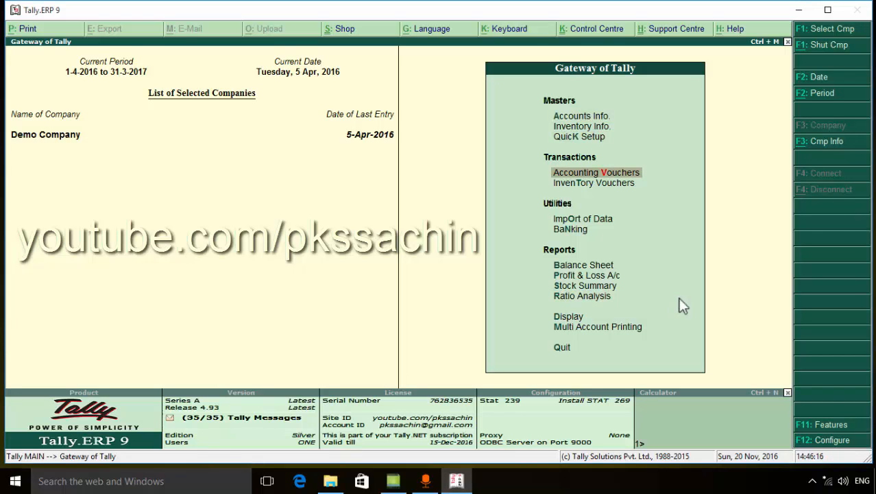
key(Return)
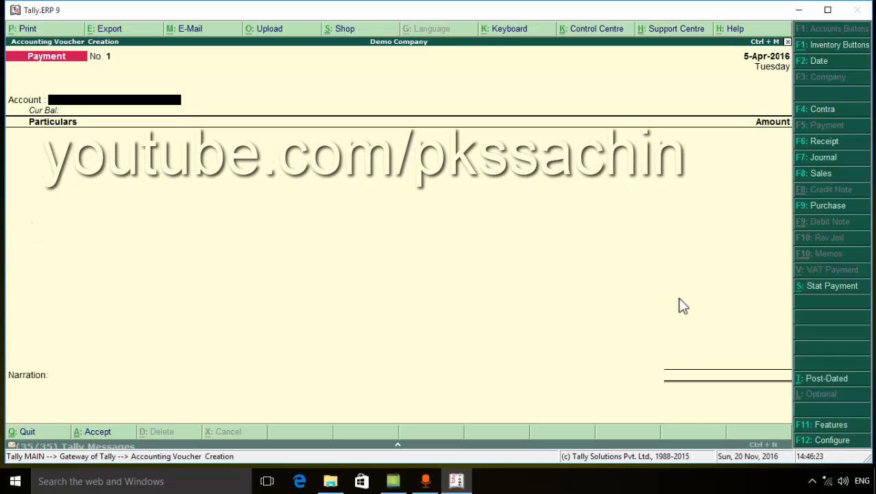
key(F8)
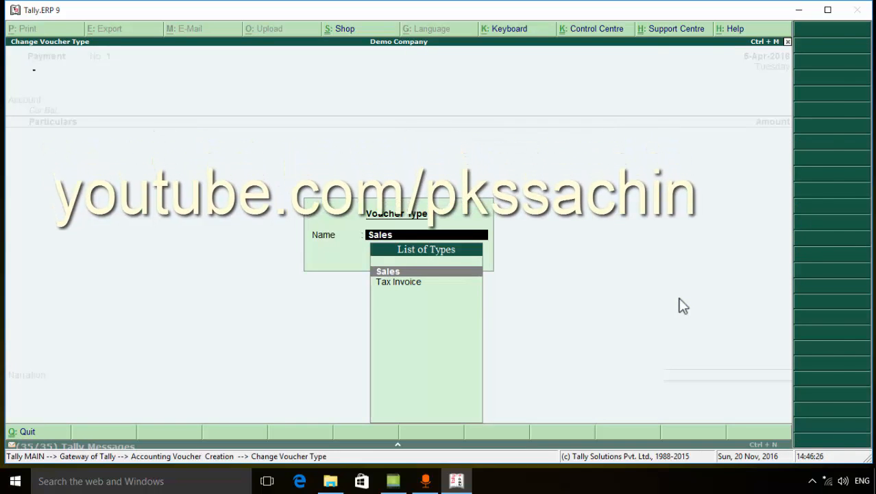
key(Return)
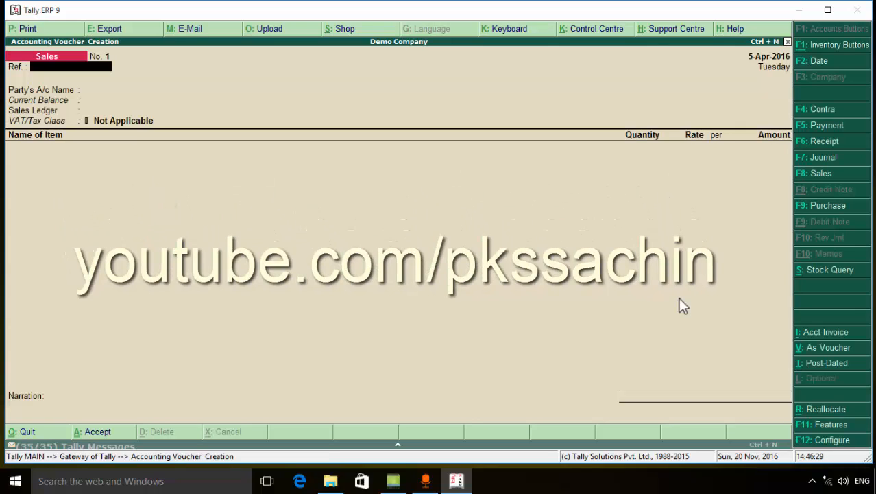
Set the Sales voucher's date to 6-4-2016 and leave its reference blank
key(F2)
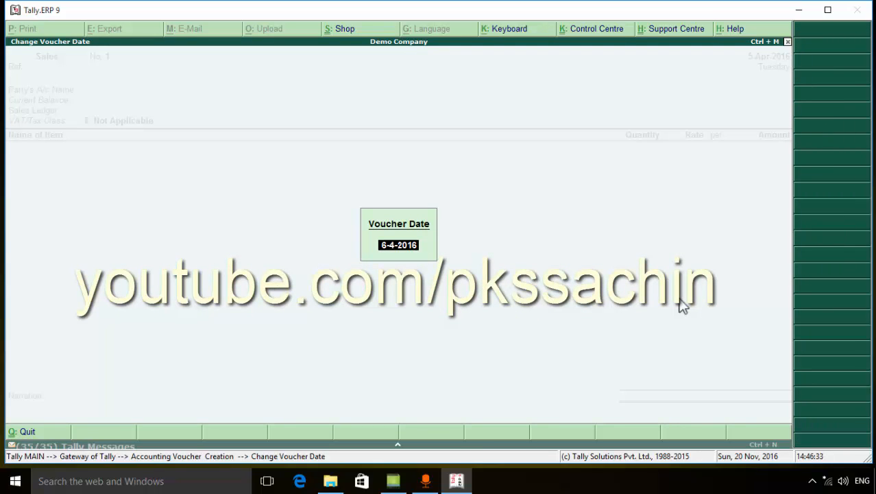
text(6-4-)
text(15)
key(Return)
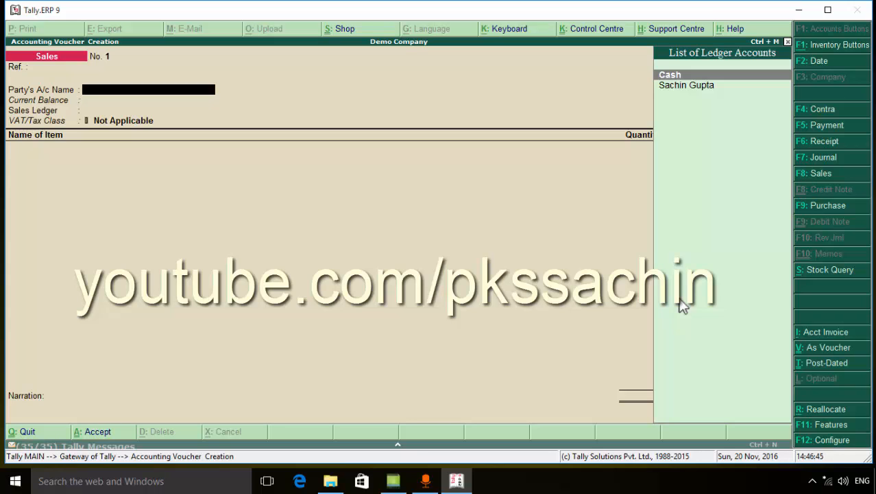
Choose Cash as the Sales voucher's party account and accept the party details unchanged
key(Return)
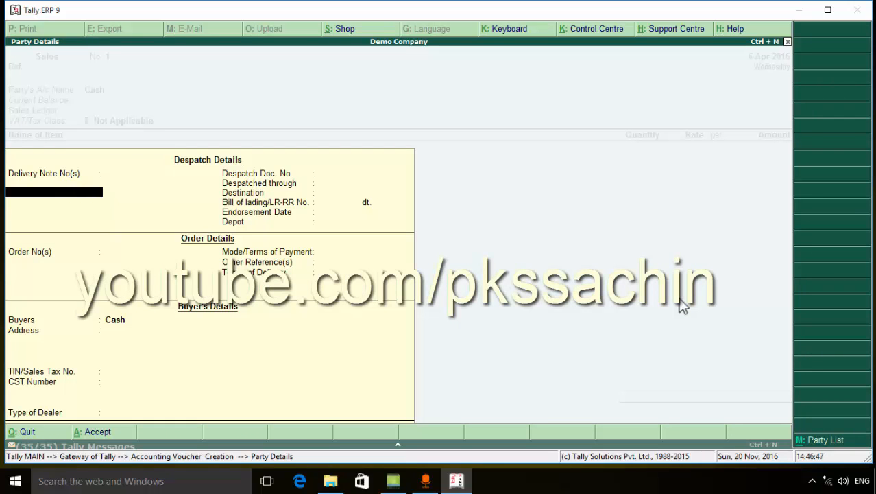
key(Return)
key(Return)
key(Return)
key(Return)
key(Return)
key(Return)
key(Return)
key(Return)
key(Return)
key(Return)
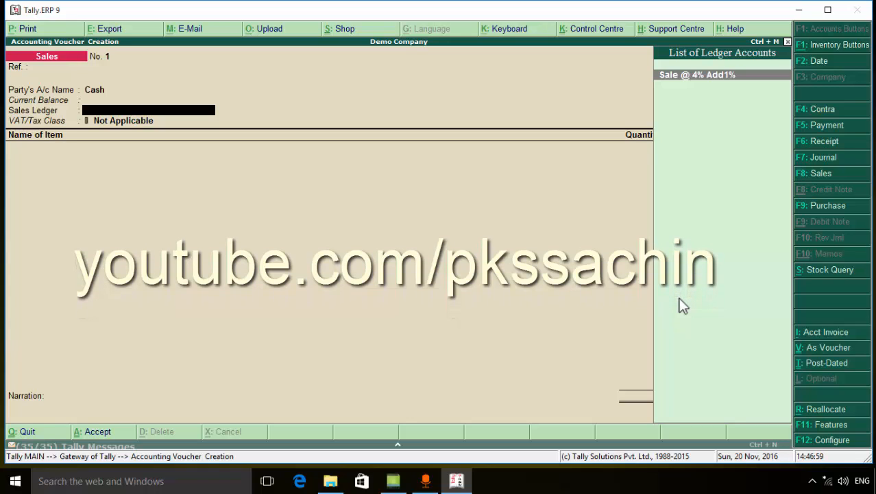
Start creating a new sales ledger from the Sales voucher's Sales Ledger field and name it "Sale Reatail@ 4% Add1%"
key(Return)
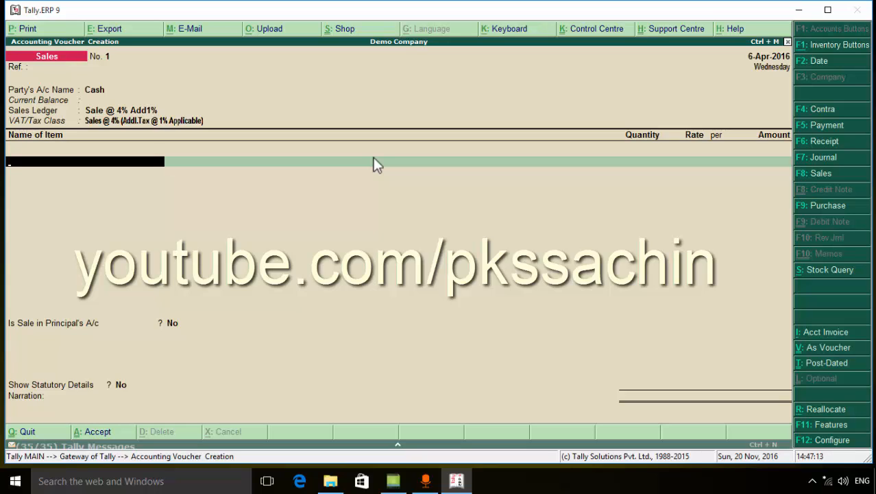
key(BackSpace)
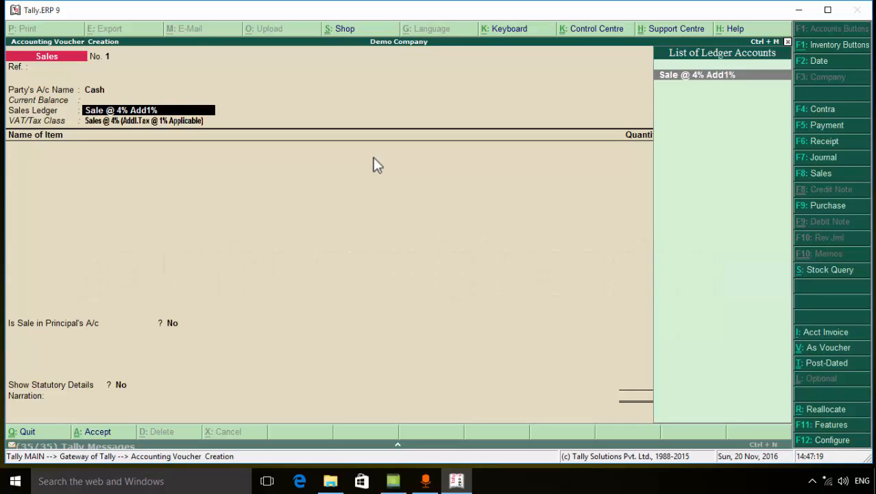
key(alt+c)
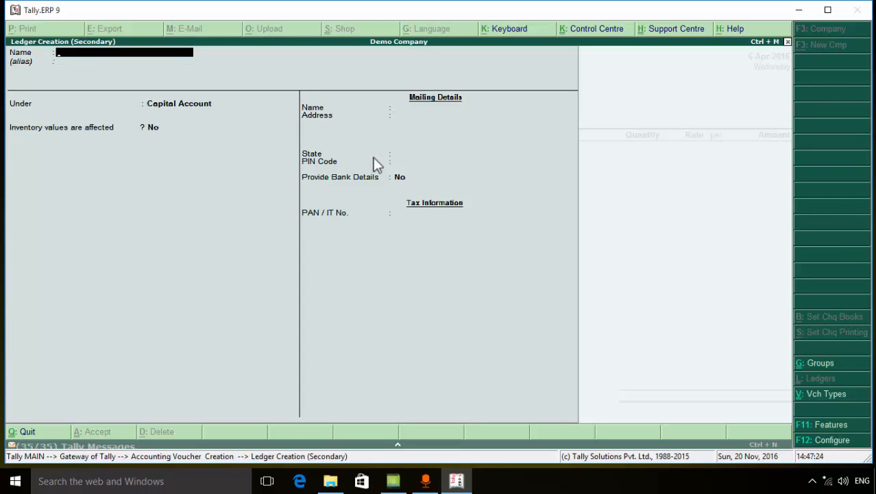
text(Sale Reatail@ 4% 1)
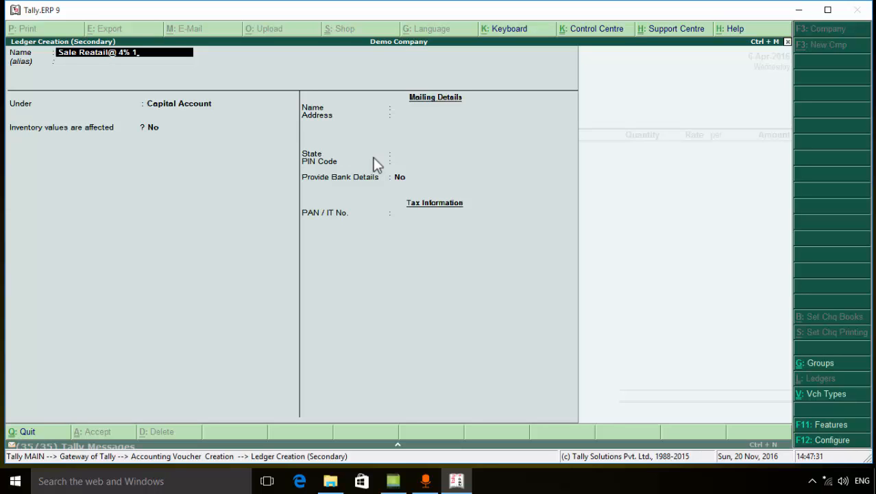
key(BackSpace)
text(Add1%)
key(Return)
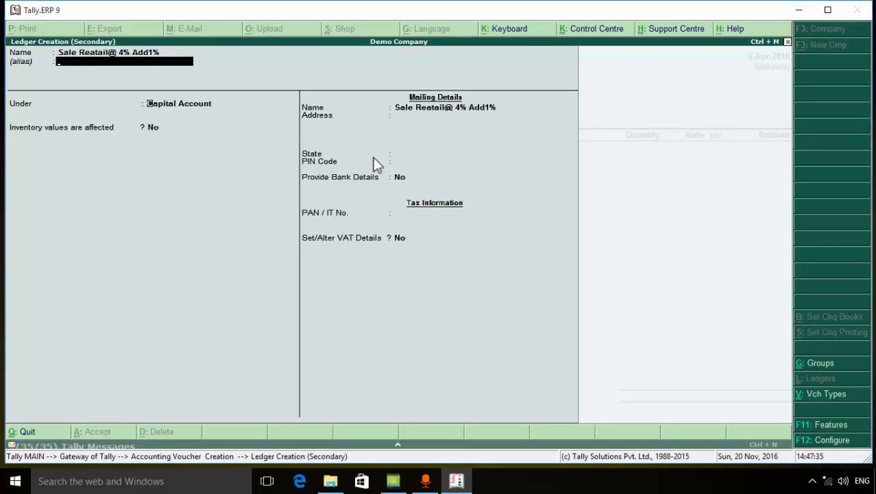
Place the new sales ledger under Sales Accounts without an alias, keeping inventory values affected at Yes
key(Return)
text(S)
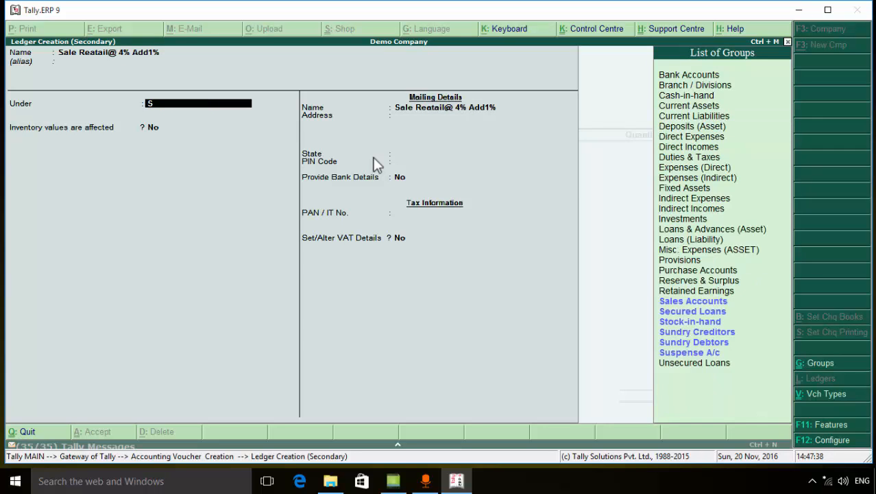
key(Down)
key(Up)
key(Return)
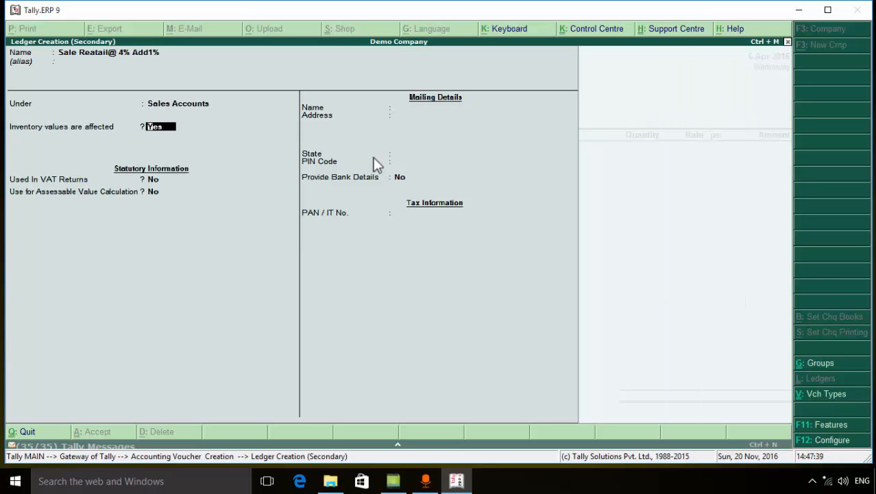
key(Return)
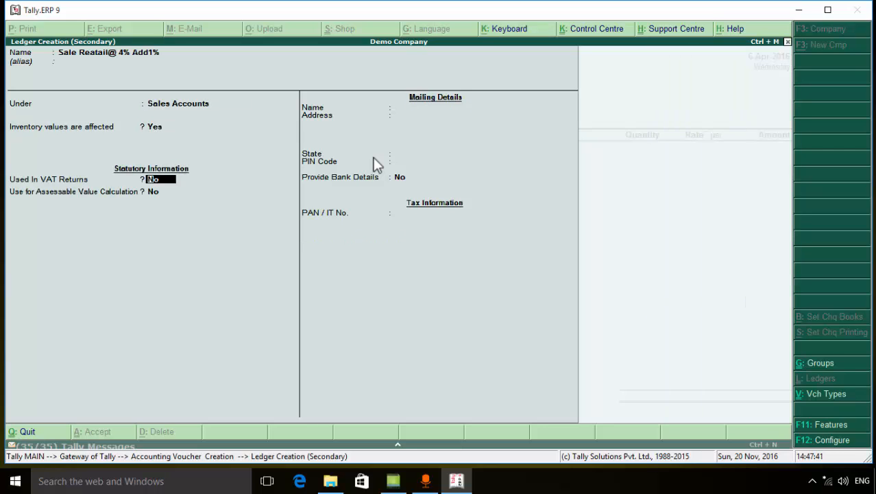
Use the ledger in VAT returns with the class Sales Retail @ 4% (Addl.Tax @ 1% Applicable) and save it
text(y)
key(Return)
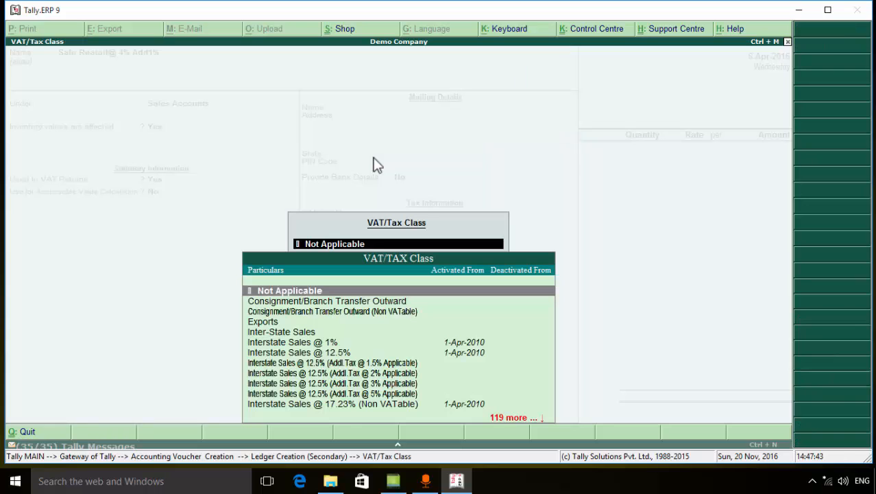
text(S)
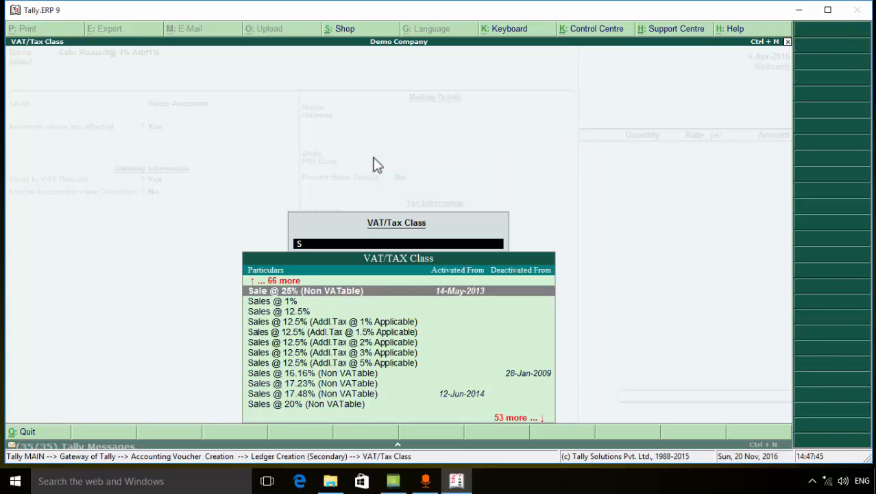
key(Down)
key(Down)
key(Down)
key(Down)
key(Down)
key(Down)
key(Down)
key(Down)
key(Down)
key(Down)
key(Down)
key(Down)
key(Down)
key(Down)
key(Down)
key(Down)
key(Down)
key(Down)
key(Down)
key(Down)
key(Down)
key(Down)
key(Down)
key(Down)
key(Down)
key(Down)
key(Down)
key(Down)
key(Down)
key(Down)
key(Down)
key(Down)
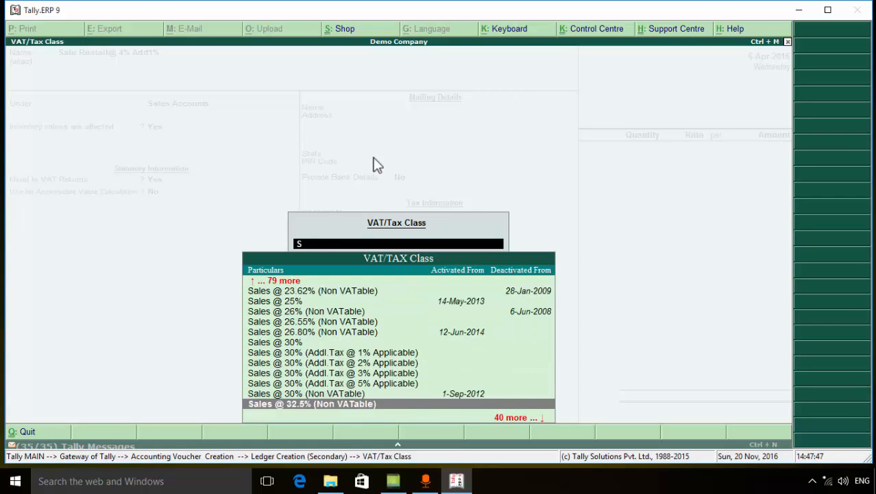
key(Down)
key(Down)
key(Down)
key(Down)
key(Down)
key(Down)
key(Down)
key(Down)
key(Down)
key(Down)
key(Down)
key(Down)
key(Down)
key(Down)
key(Down)
key(Down)
key(Down)
key(Down)
key(Down)
key(Down)
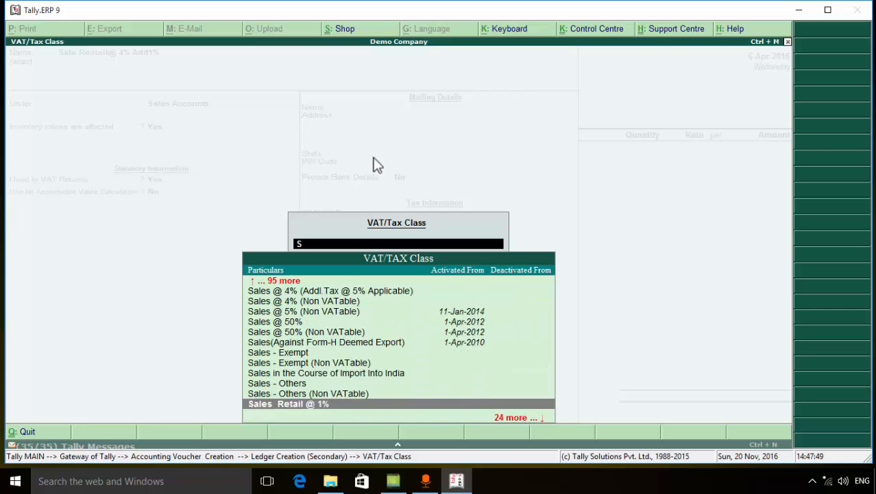
key(Down)
key(Down)
key(Down)
key(Up)
key(Up)
key(Up)
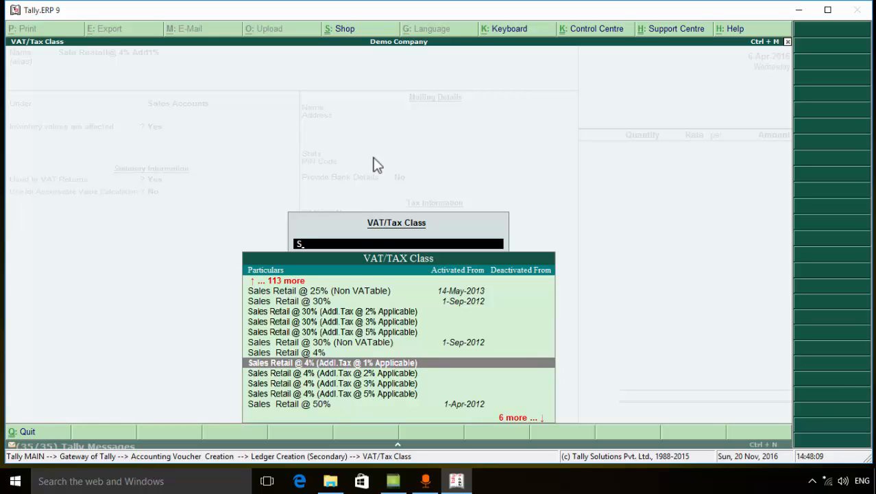
key(Return)
key(Return)
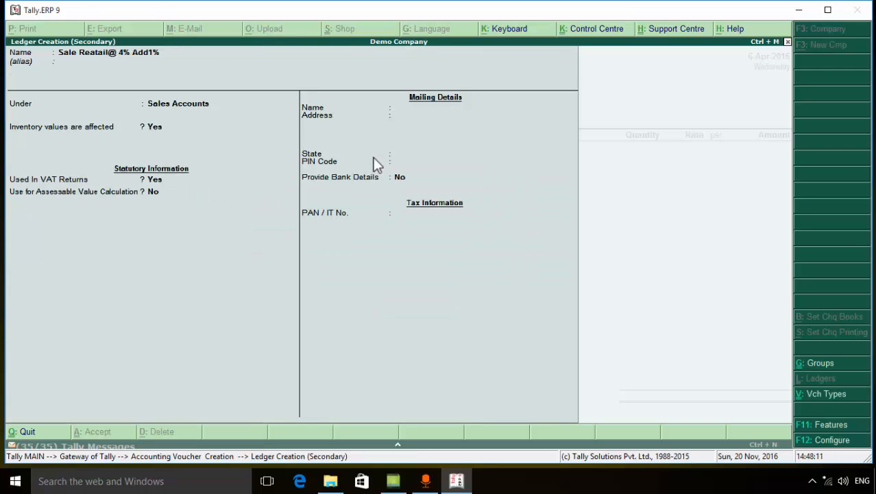
key(ctrl+a)
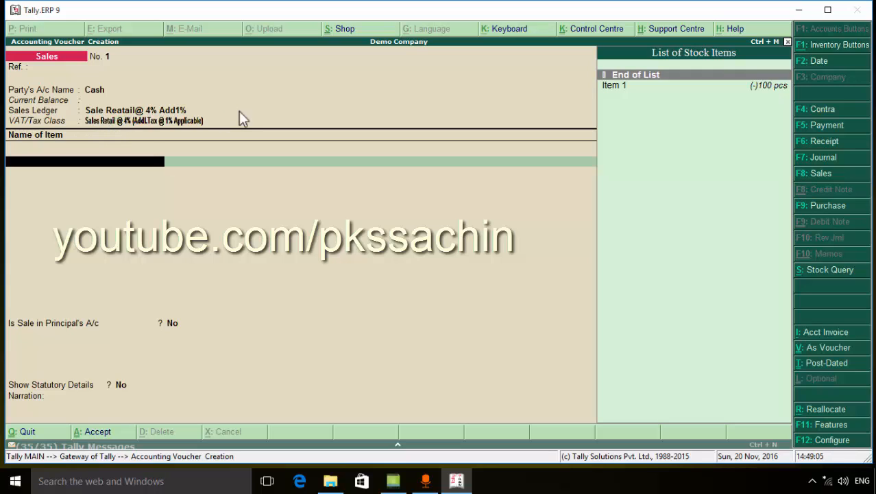
Enter Item 1 in the Sales voucher with a quantity of 1,000 pcs and an amount of 10500, and end the item list
key(Down)
key(Return)
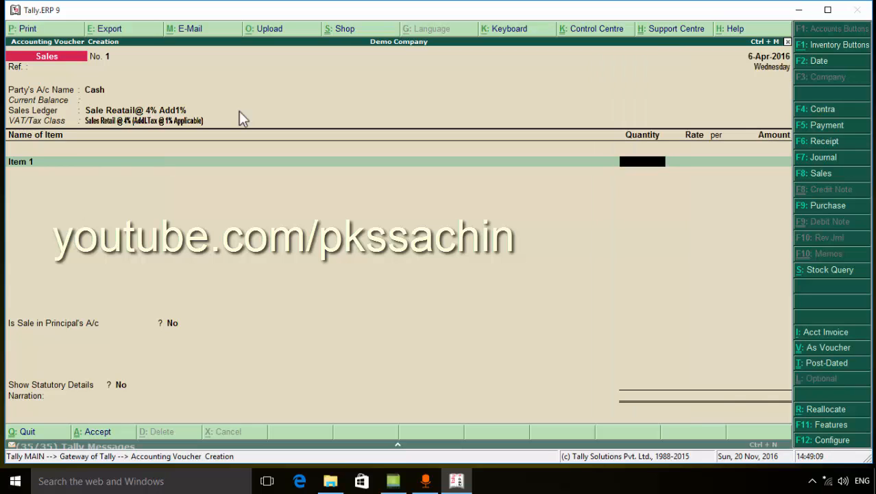
text(1,000)
key(Return)
key(Return)
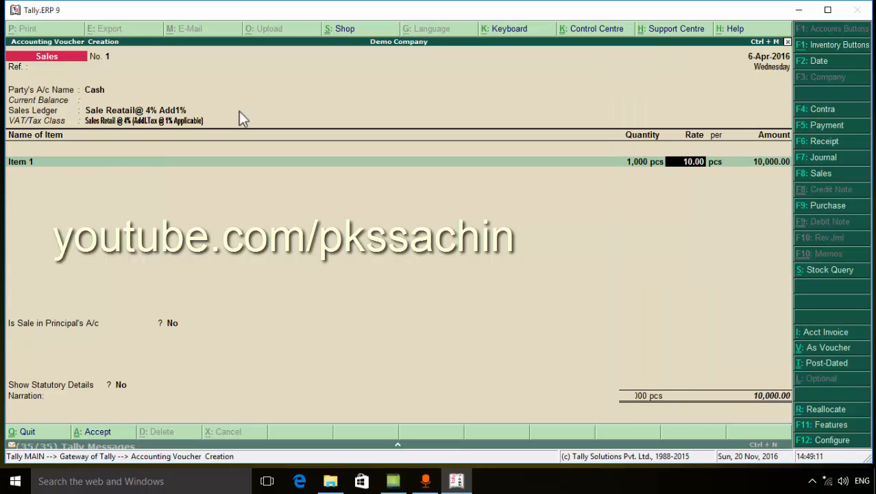
key(Return)
key(Return)
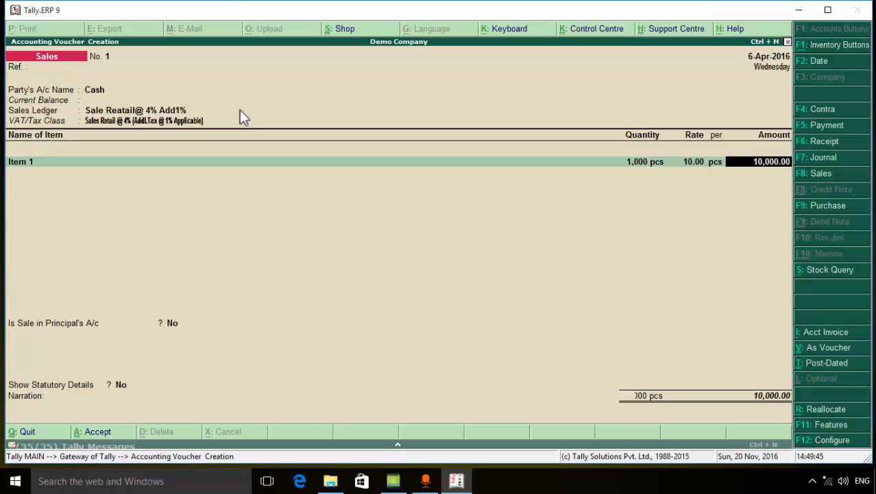
text(10500)
key(Return)
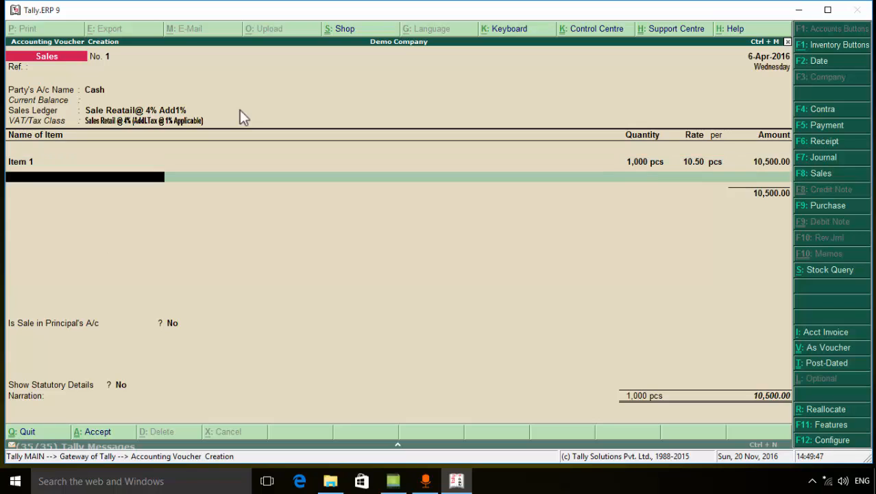
key(Return)
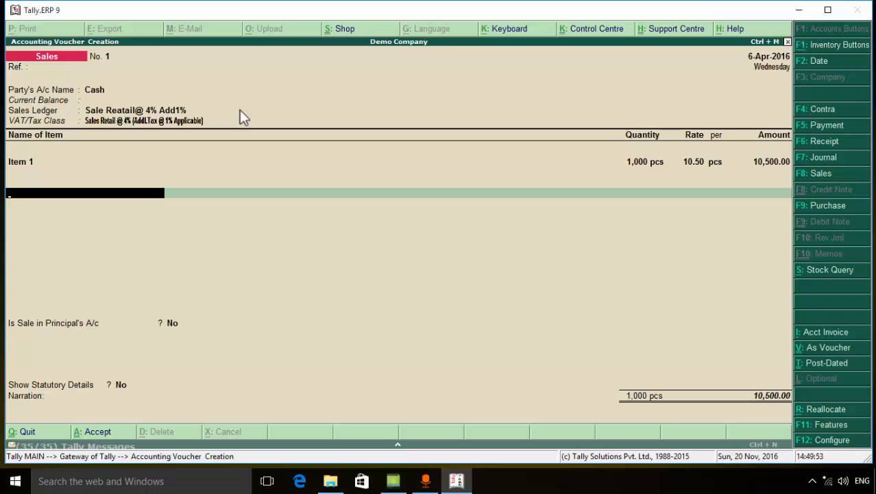
Start creating a tax ledger from the line below the item and name it "Output Vat Retail @ 4% Add 1%", without an alias
text(O)
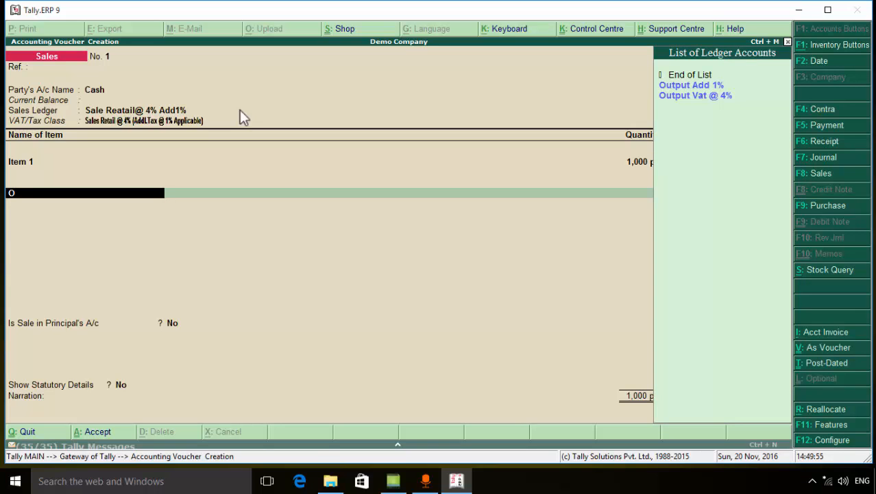
key(Down)
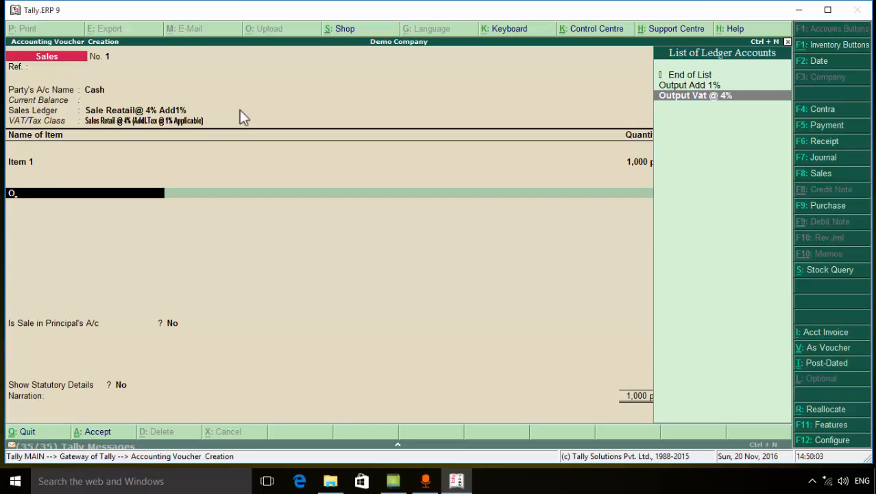
key(alt+c)
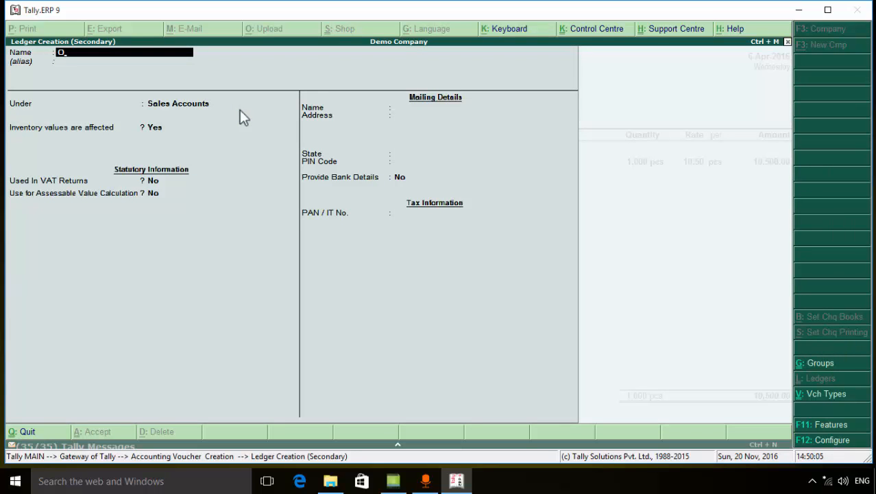
text(utput Vat Retail @ 45)
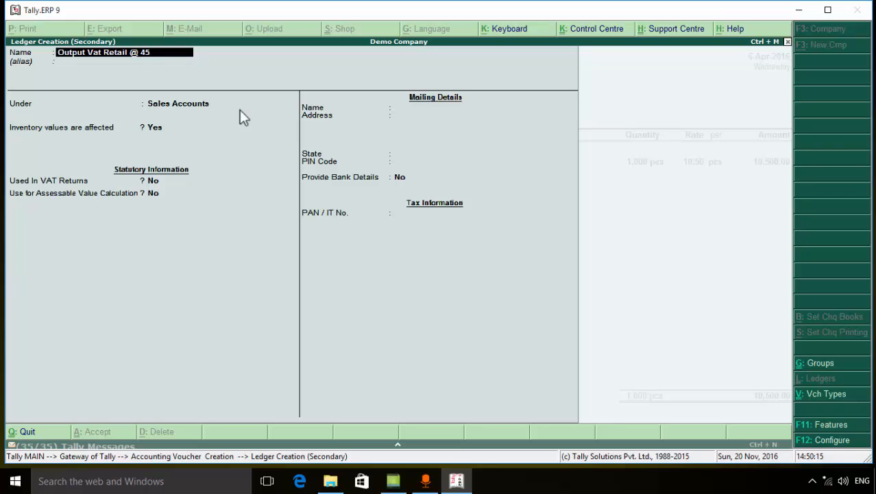
key(BackSpace)
text(% Add 1%)
key(Return)
key(Return)
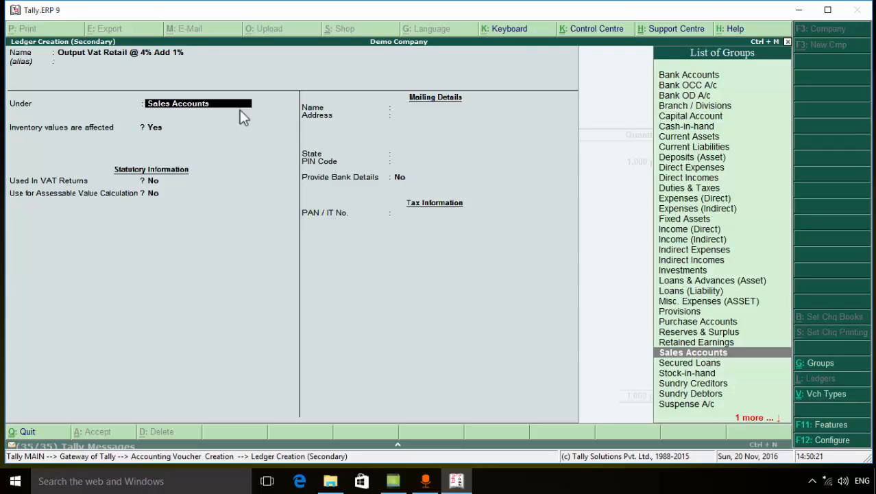
Place the tax ledger under Duties & Taxes with duty type VAT and VAT sub type Output VAT
text(d)
key(Down)
key(Down)
key(Down)
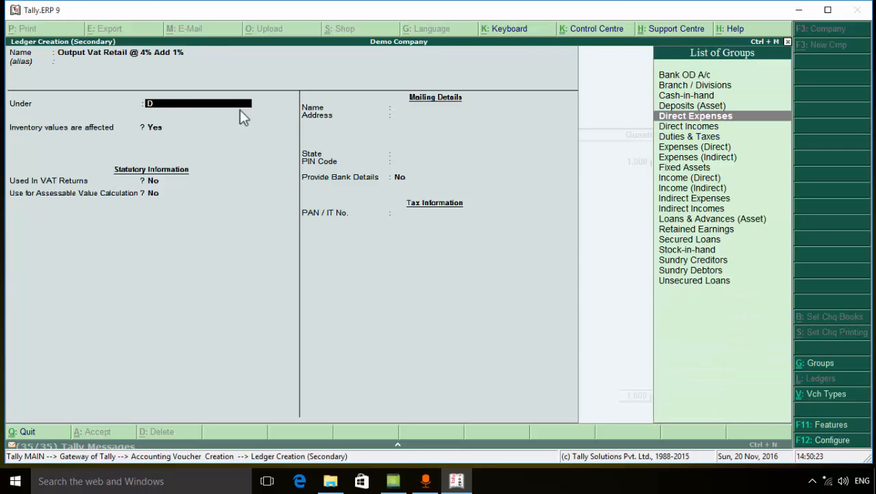
key(Return)
key(Down)
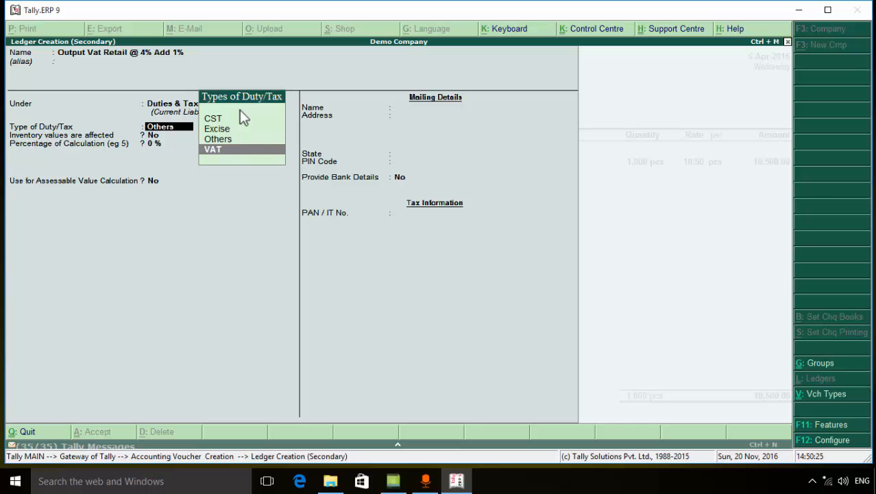
key(Return)
key(Down)
key(Down)
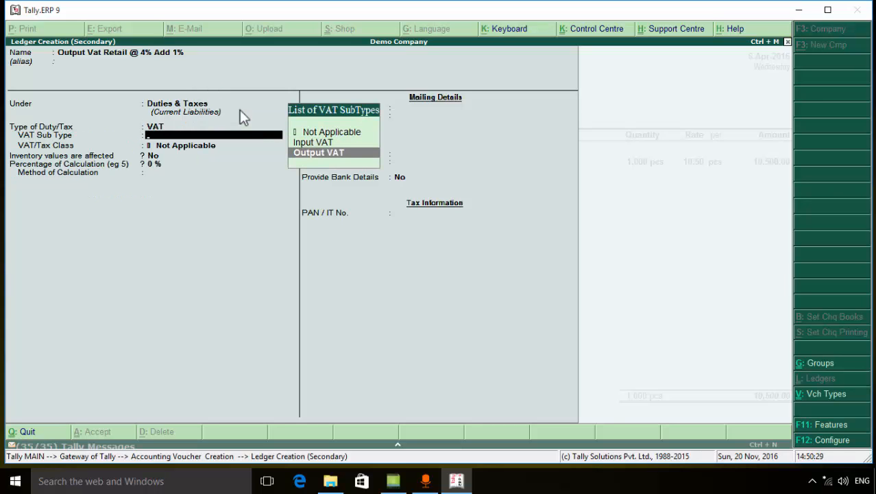
key(Return)
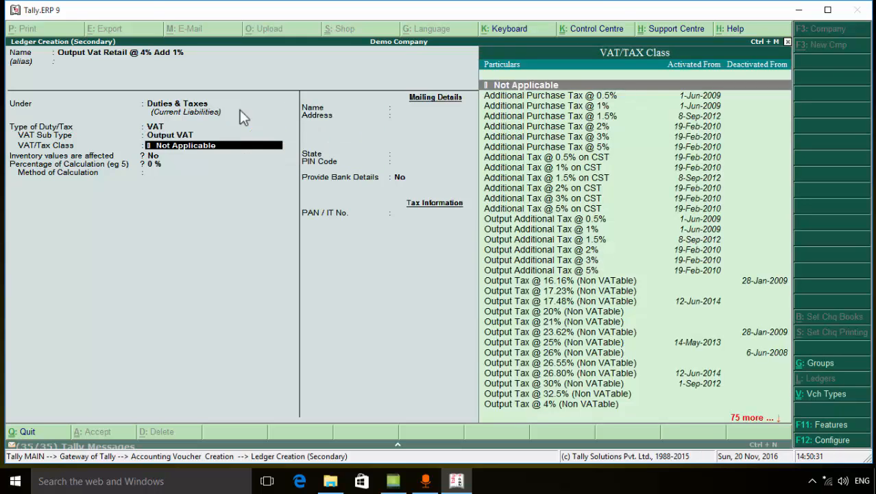
Set the tax ledger's VAT/Tax class to Output VAT (Retail) @ 4% (Addl.Tax @ 1% Applicable)
key(Down)
key(Down)
key(Down)
key(Down)
key(Down)
key(Down)
key(Down)
key(Down)
key(Down)
key(Down)
key(Down)
key(Down)
key(Down)
key(Down)
key(Down)
key(Down)
key(Down)
key(Down)
key(Down)
key(Down)
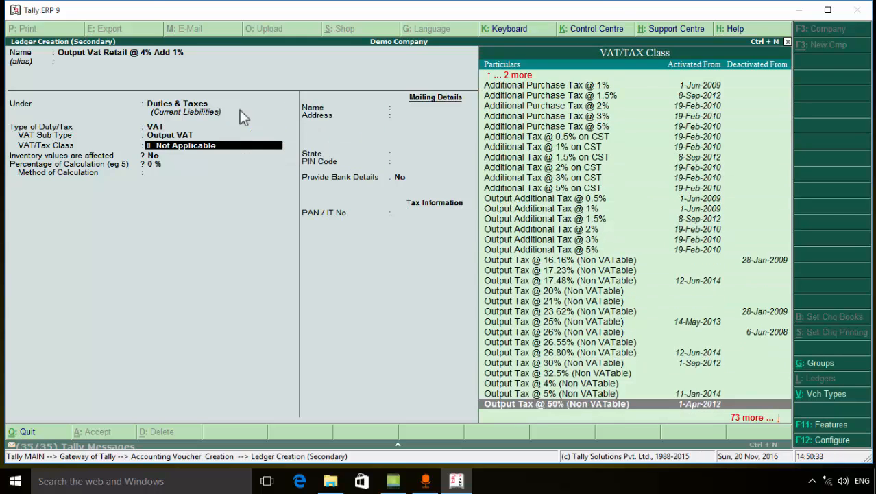
key(Down)
key(Down)
key(Down)
key(Down)
key(Down)
key(Down)
key(Down)
key(Down)
key(Down)
key(Down)
key(Down)
key(Down)
key(Down)
key(Down)
key(Down)
key(Down)
key(Down)
key(Down)
key(Down)
key(Down)
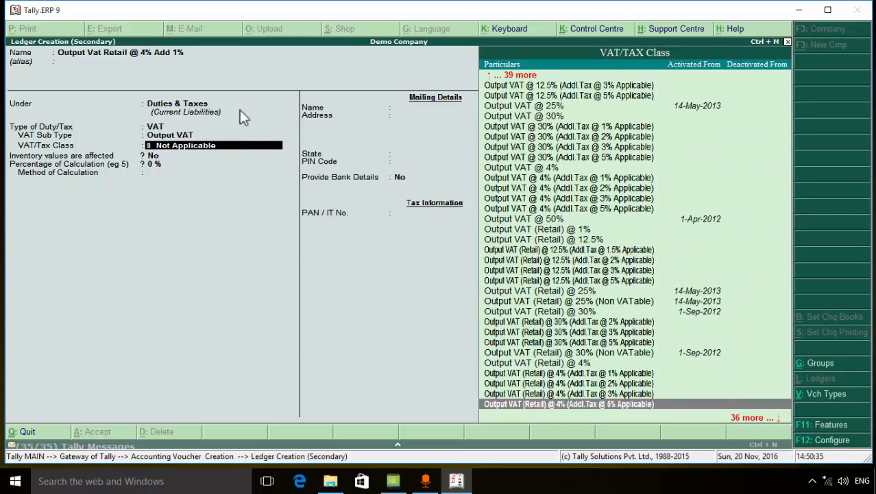
key(Down)
key(Up)
key(Up)
key(Up)
key(Down)
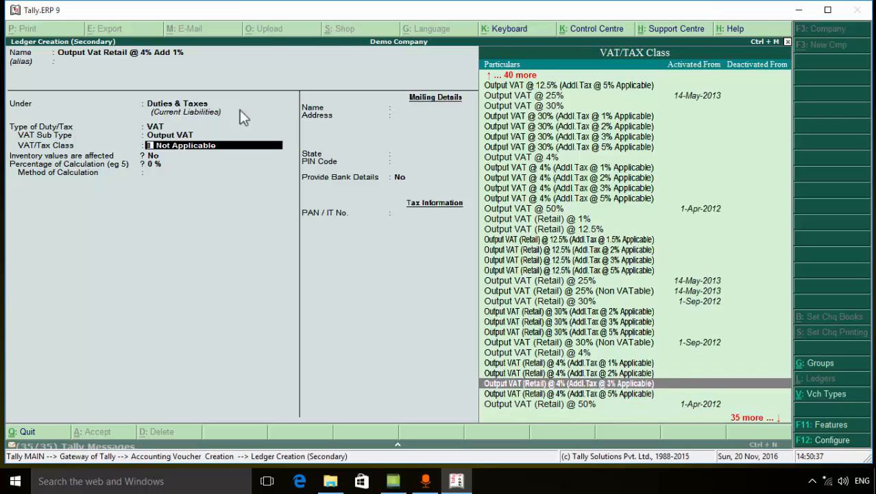
key(Up)
key(Up)
key(Return)
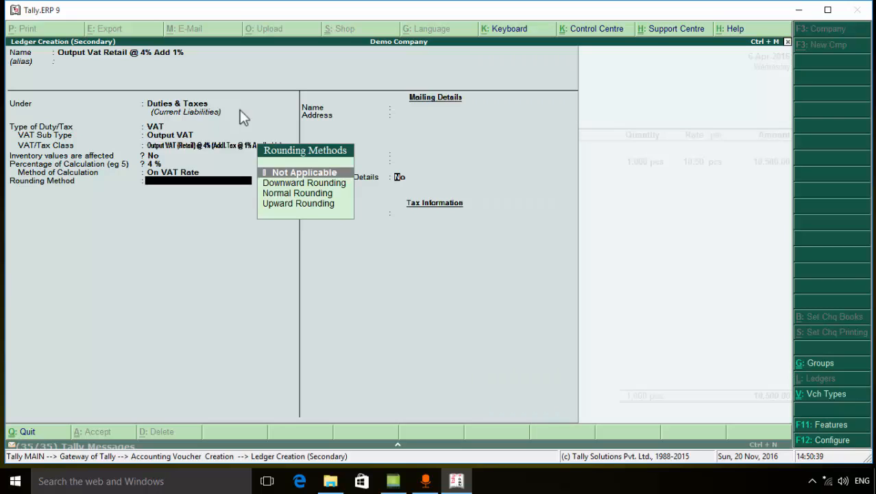
Set the tax ledger's rounding method to Not Applicable and save the ledger into the Sales voucher
key(Return)
key(Return)
key(Return)
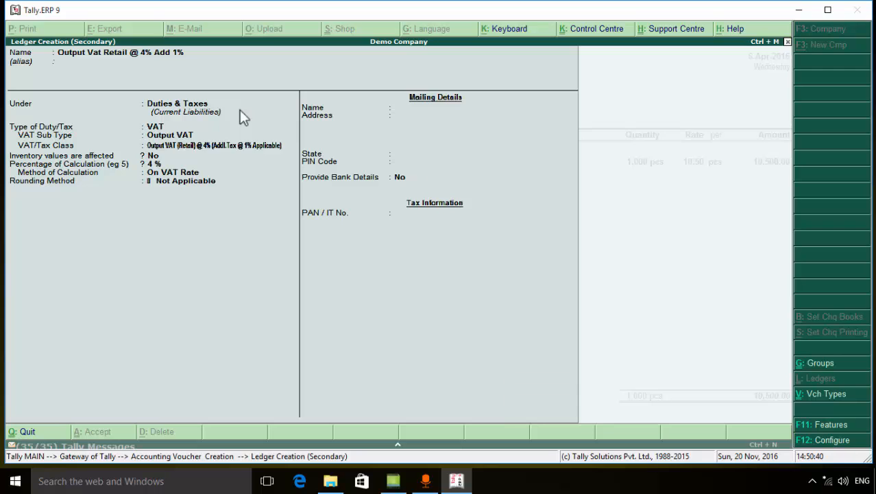
key(Return)
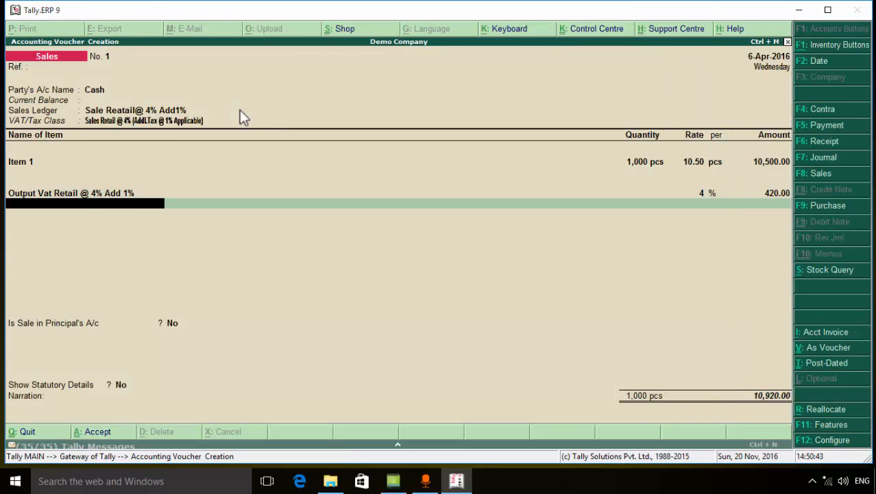
Add the Output Add 1% ledger below the retail VAT line and save the Sales voucher without a narration
text(O)
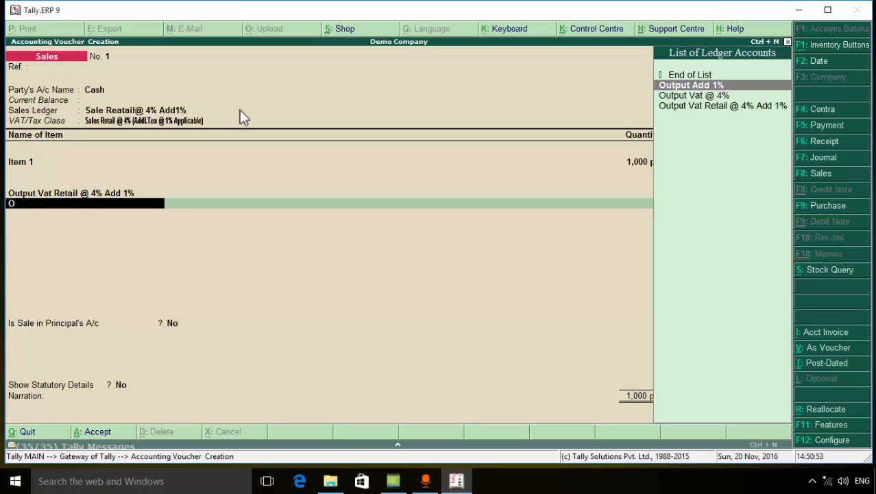
key(Return)
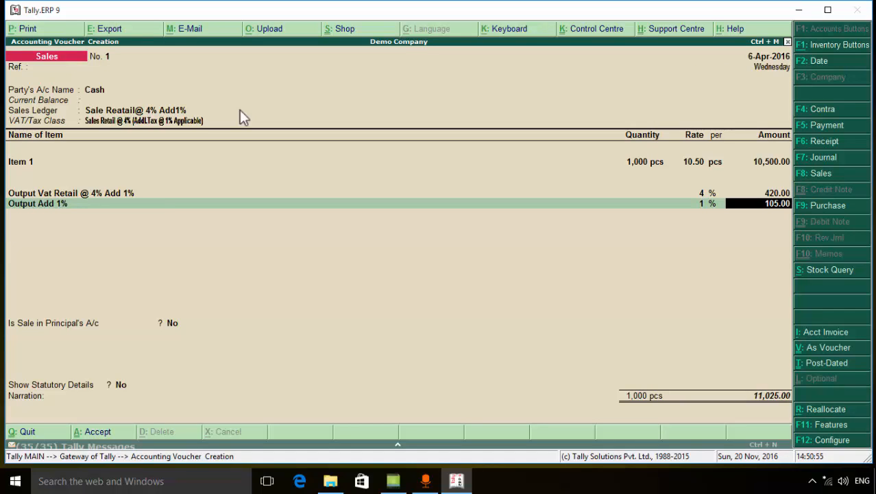
key(Return)
key(Return)
key(Return)
key(Return)
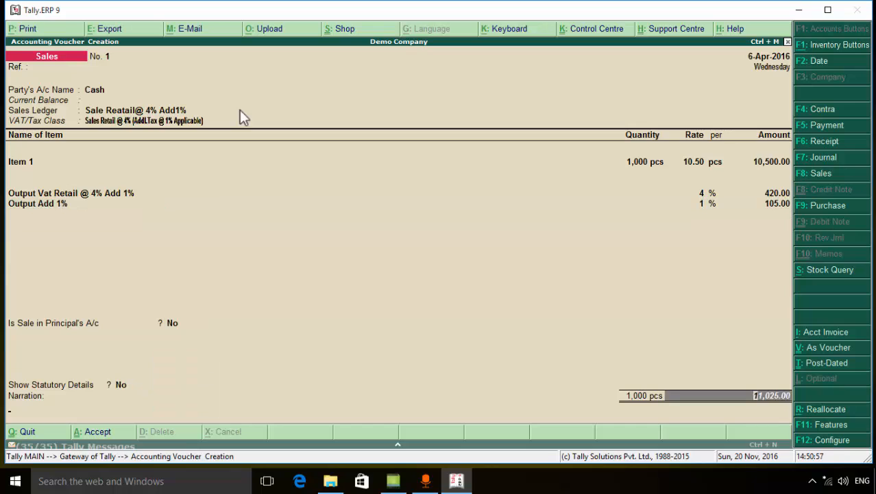
key(Return)
key(Return)
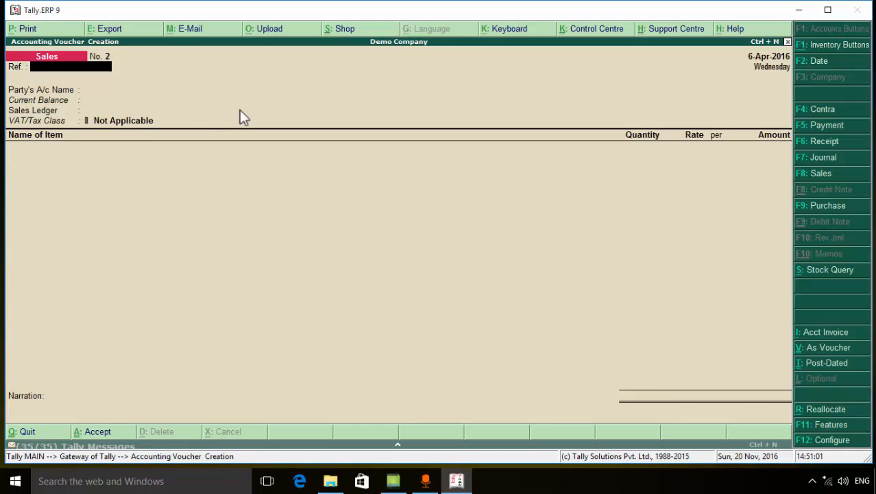
Leave voucher entry, view April's vouchers in the Sales Register and highlight the Cash voucher
key(Escape)
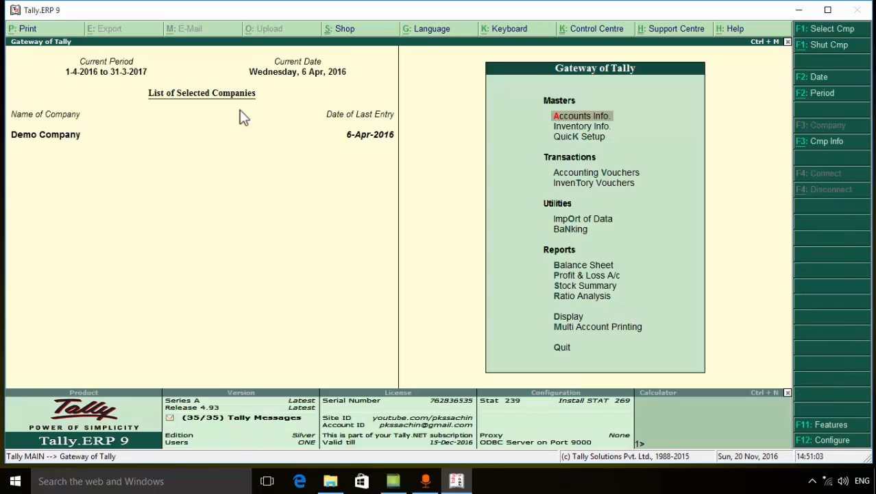
key(d)
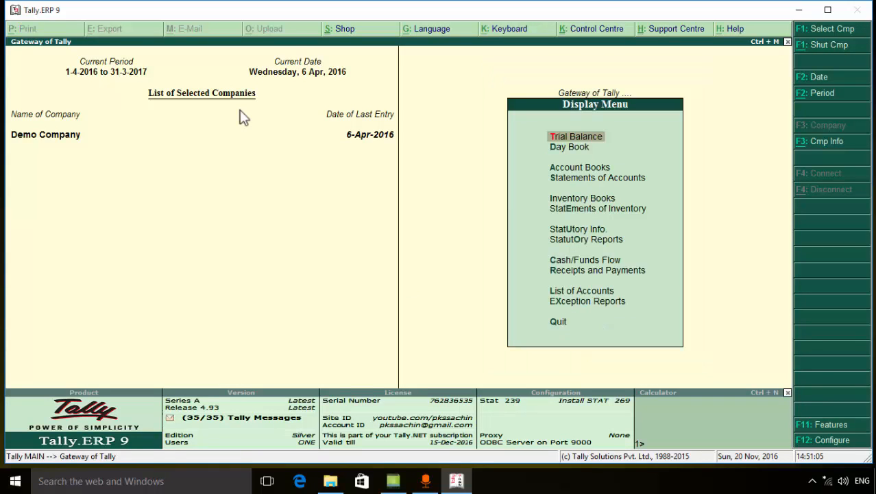
key(a)
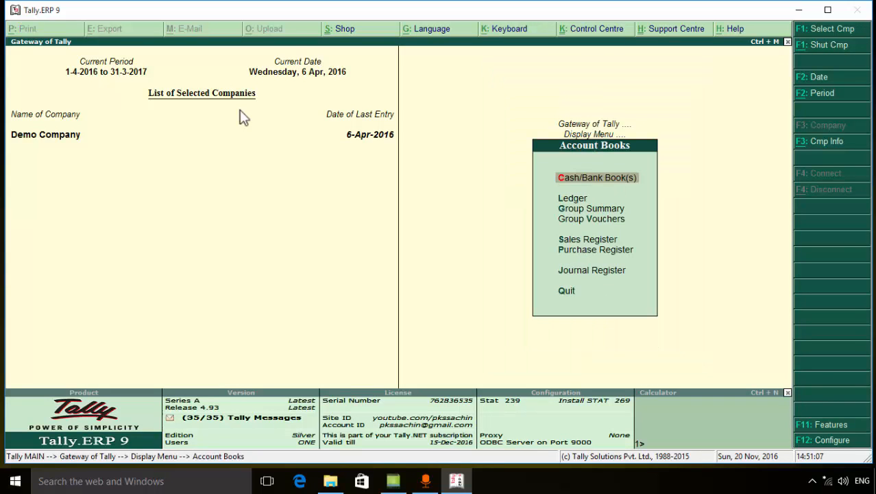
key(s)
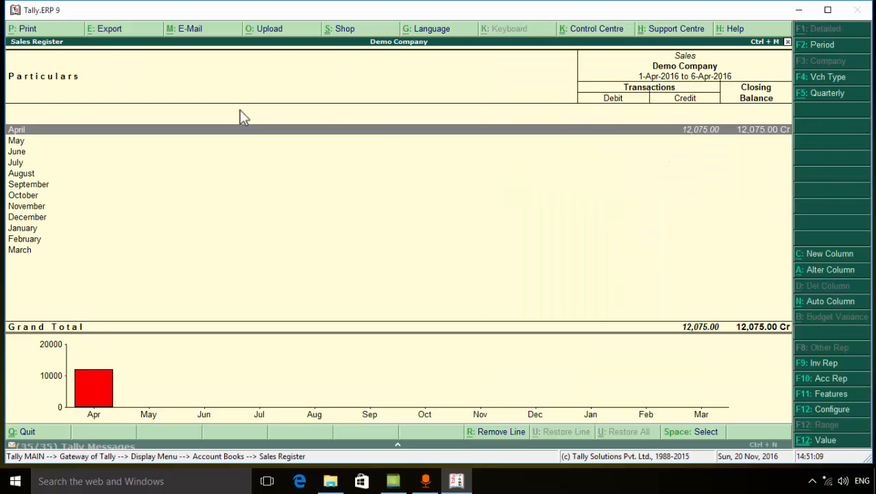
key(Return)
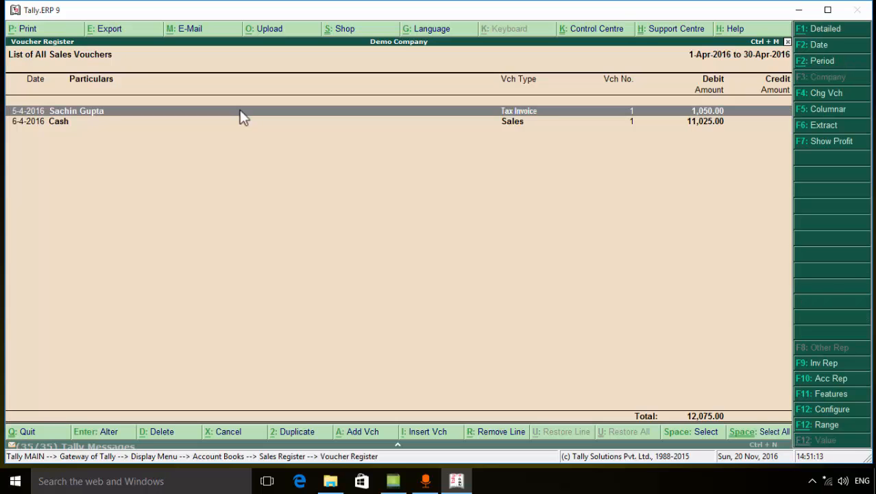
key(Down)
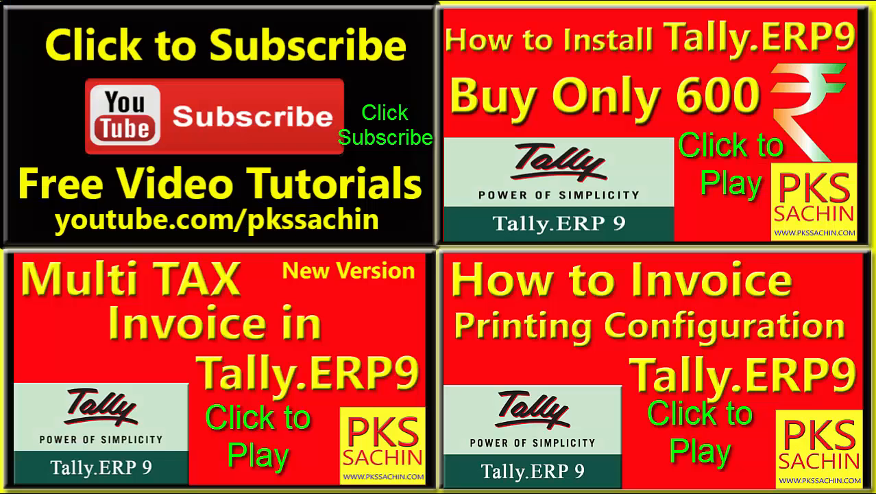